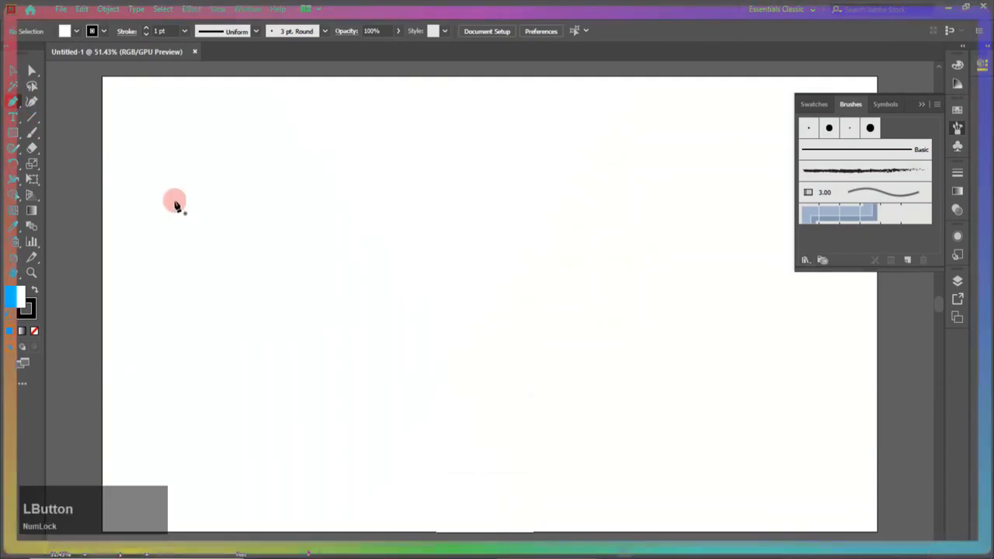
Draw an open wavy path about 756 px wide and 147 px high near the artboard's top with the Pen tool.
left_click_drag(296, 157, 391, 216)
left_click(478, 151)
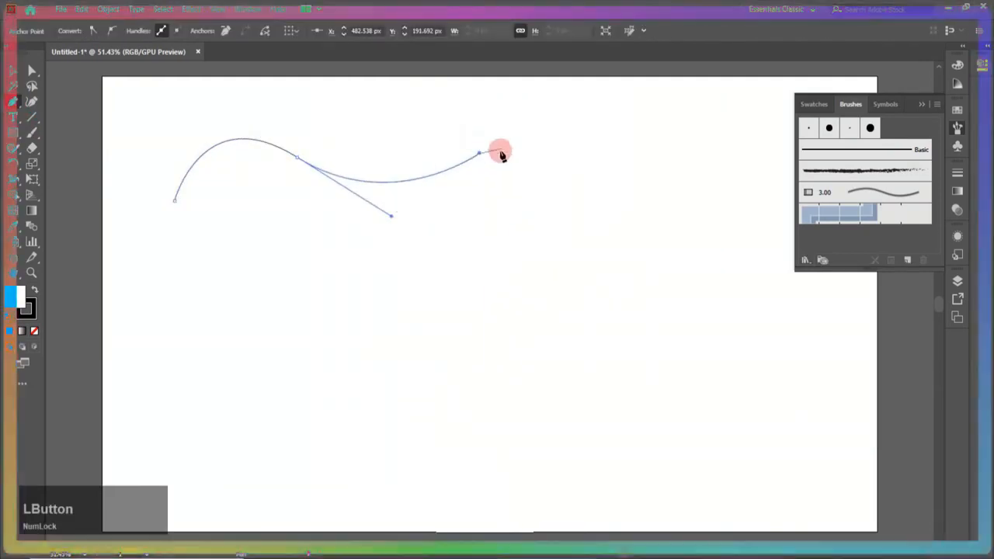
left_click(477, 154)
left_click(32, 71)
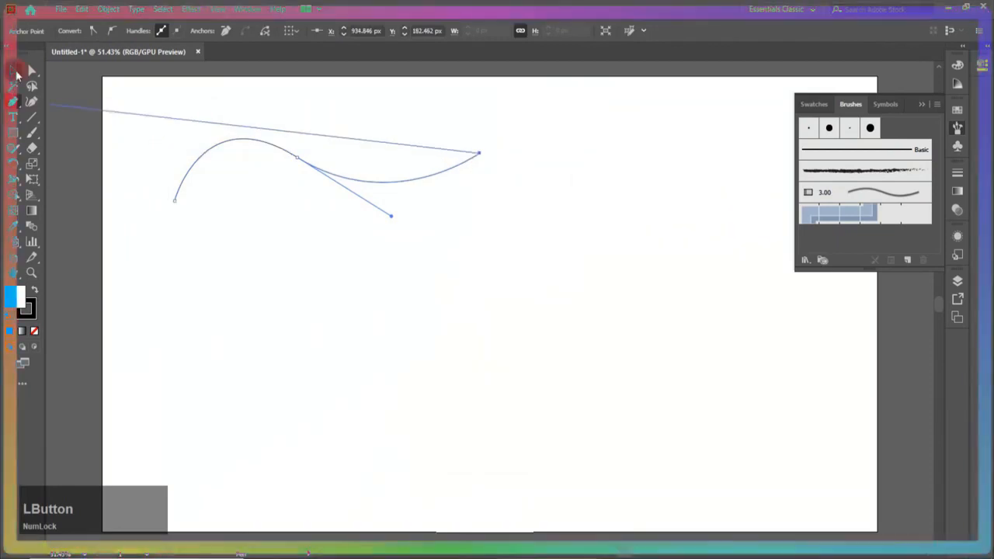
Draw a rectangle about 506 by 360 px below the wavy path.
left_click(21, 138)
left_click_drag(21, 138, 62, 131)
mouse_move(178, 297)
left_mouse_down()
mouse_move(322, 388)
mouse_move(383, 449)
left_mouse_up()
Apply the red arrow brush from the Pattern Arrows library to the wavy path.
left_click(17, 71)
left_click(555, 370)
left_click(453, 171)
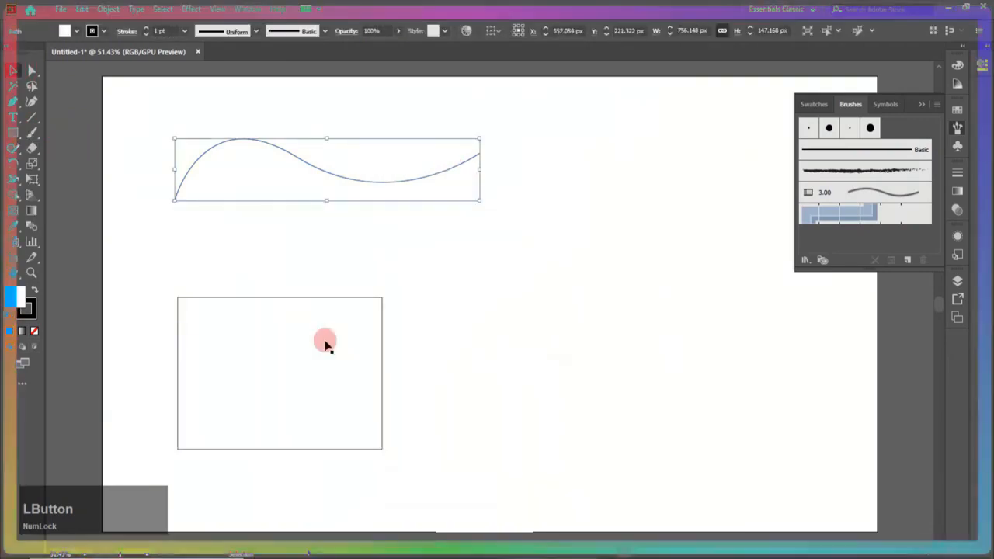
left_click(805, 260)
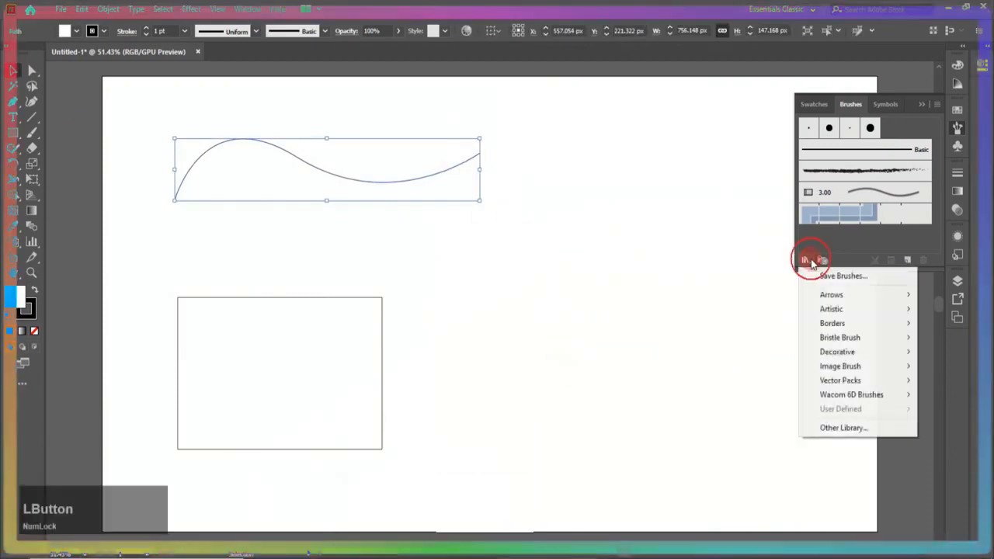
left_click(829, 294)
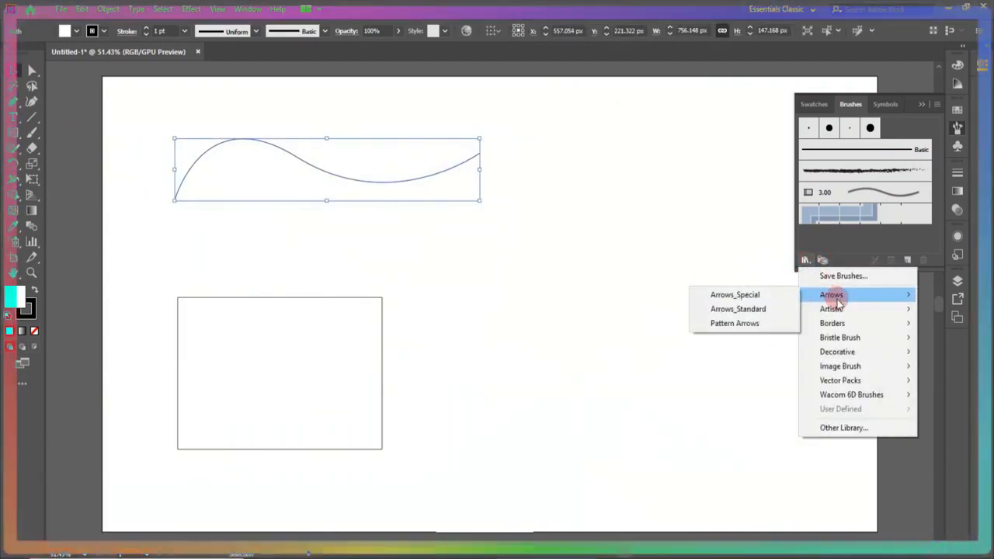
left_click(747, 309)
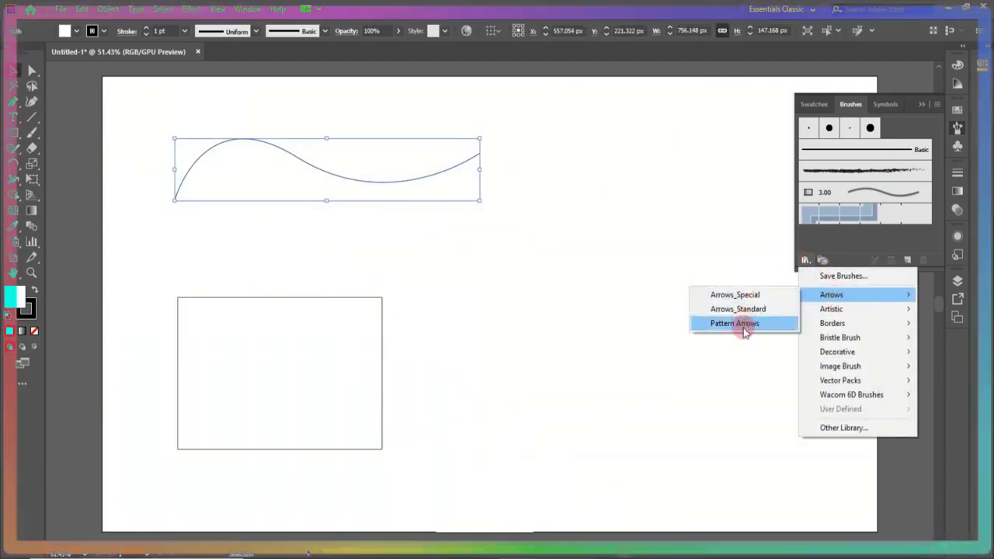
left_click(747, 323)
mouse_move(565, 288)
left_mouse_down()
mouse_move(564, 311)
mouse_move(568, 292)
left_mouse_up()
left_click(495, 306)
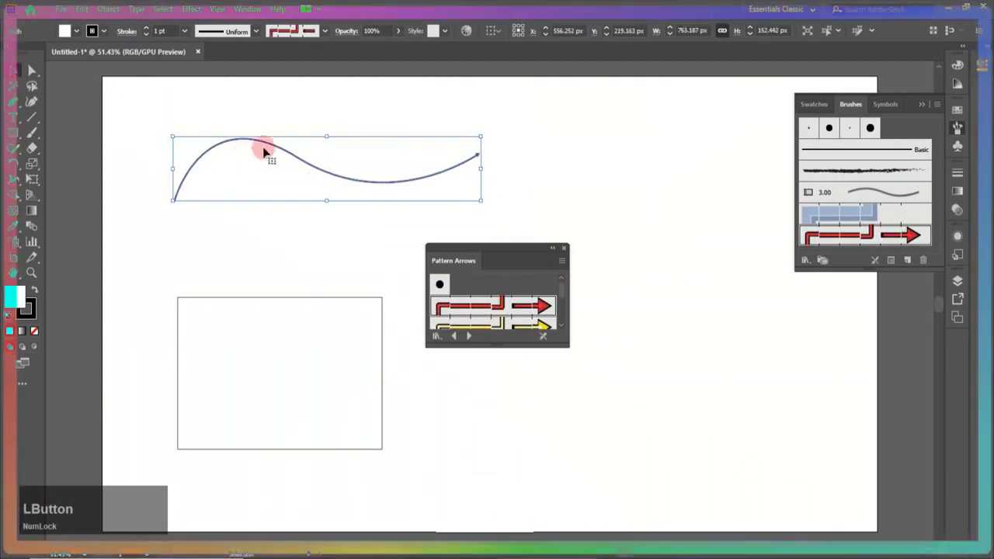
left_click(552, 170)
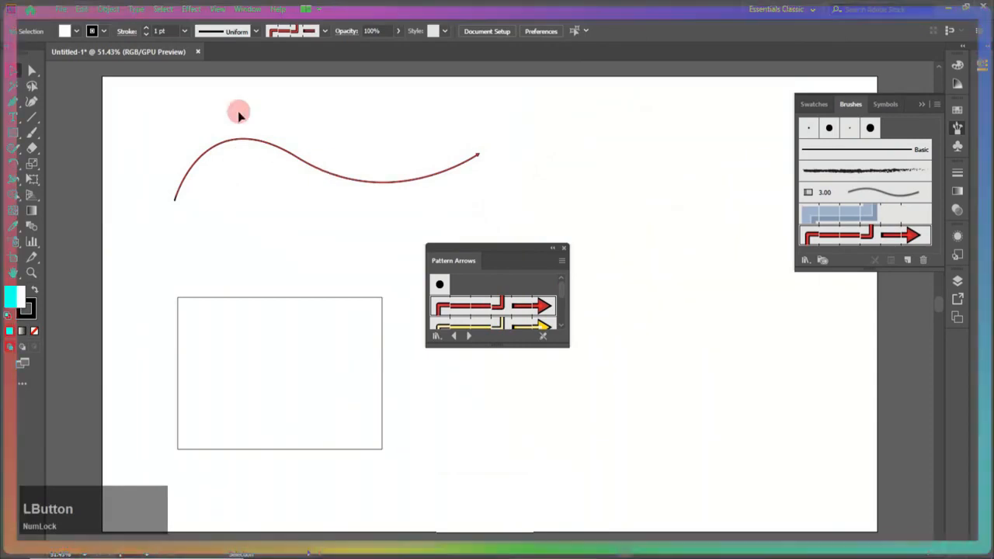
Set the stroke weight of the red arrow path to 12 pt.
left_click(230, 140)
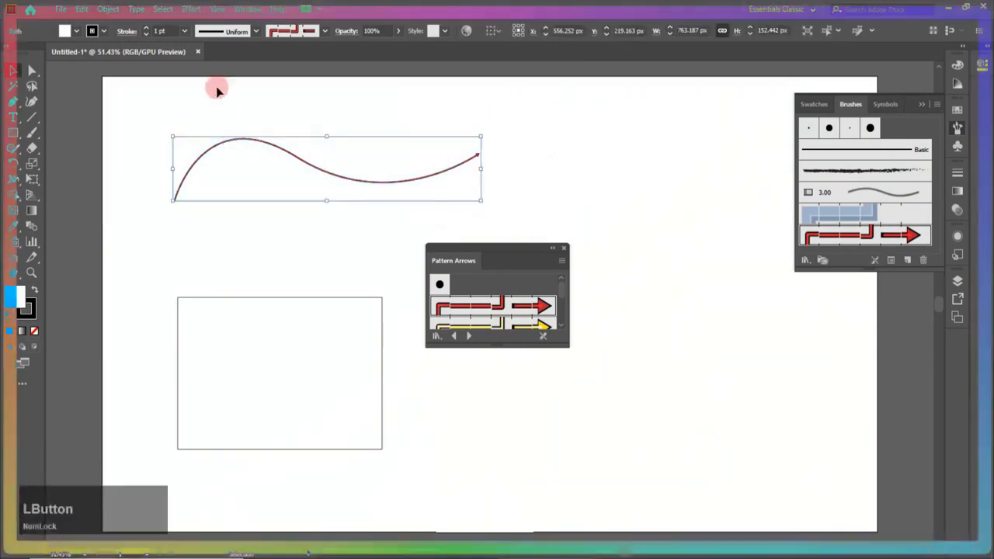
left_click(184, 32)
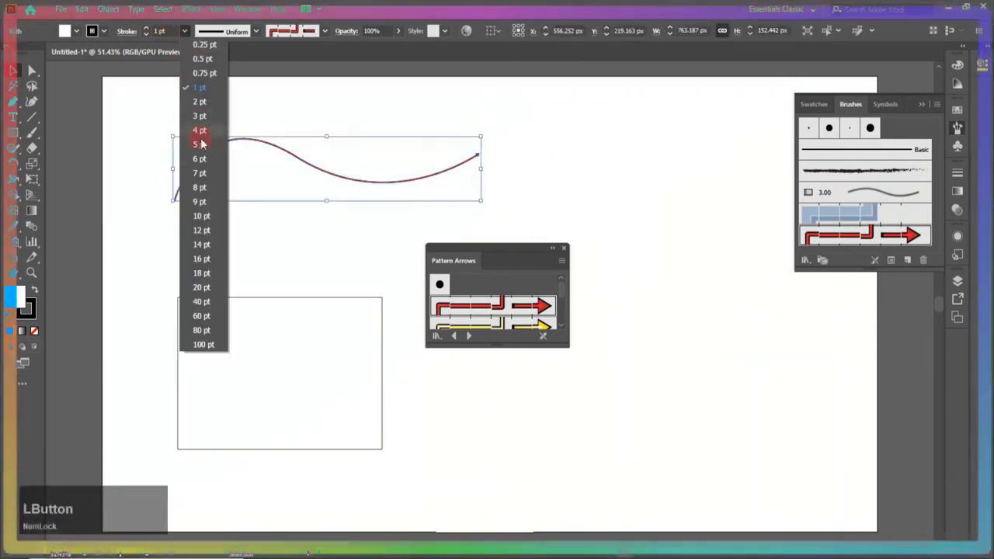
left_click(201, 230)
left_click(598, 171)
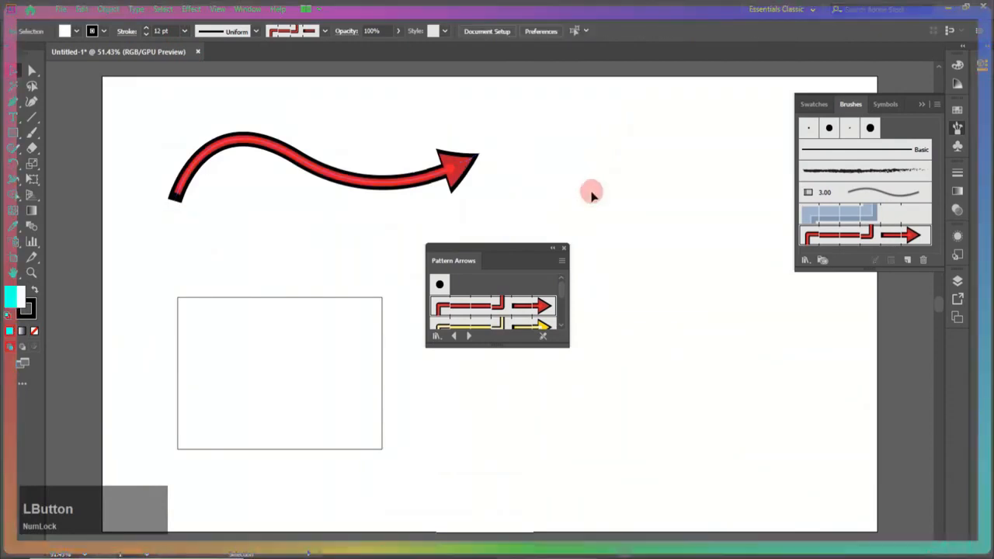
Give the wavy path the dotted arrow brush, and paint a second wavy dotted arrow to the right of the rectangle with the Paintbrush.
mouse_move(561, 290)
left_mouse_down()
mouse_move(563, 312)
mouse_move(561, 293)
mouse_move(562, 303)
left_mouse_up()
left_click(464, 174)
left_click(543, 286)
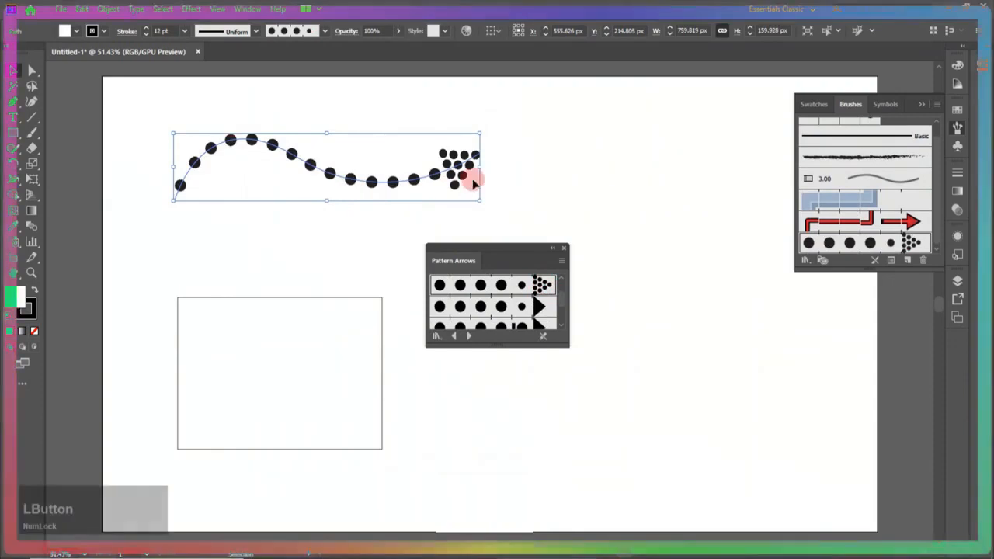
left_click(32, 132)
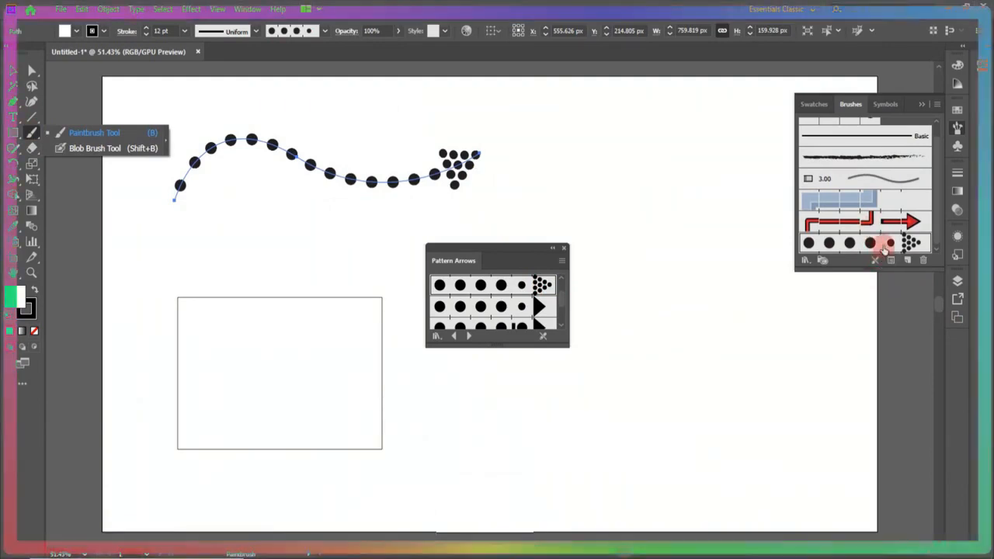
mouse_move(505, 466)
left_mouse_down()
mouse_move(527, 438)
mouse_move(638, 460)
mouse_move(742, 456)
mouse_move(805, 400)
left_mouse_up()
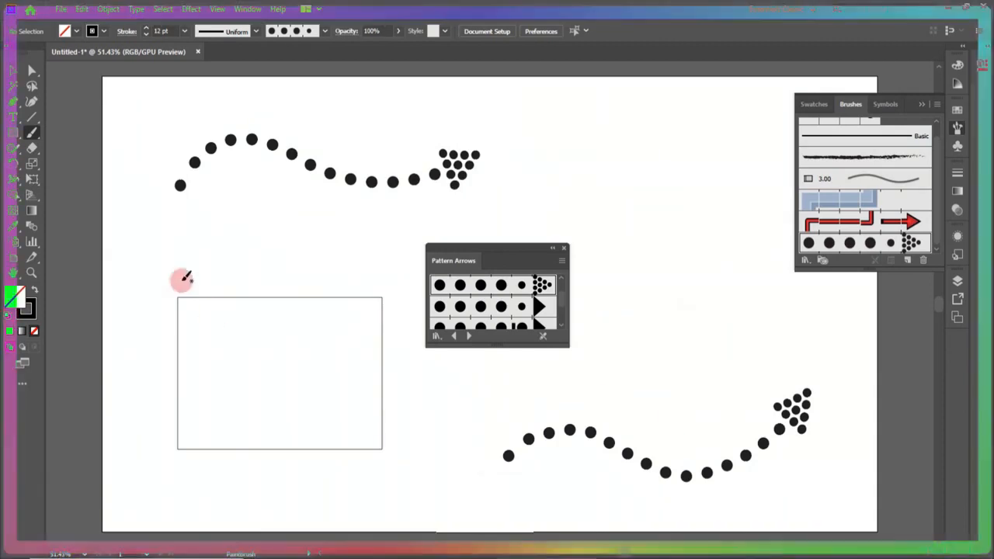
Apply the dotted arrow brush to the rectangle's outline and set its stroke weight to 8 pt.
left_click(14, 70)
left_click(178, 299)
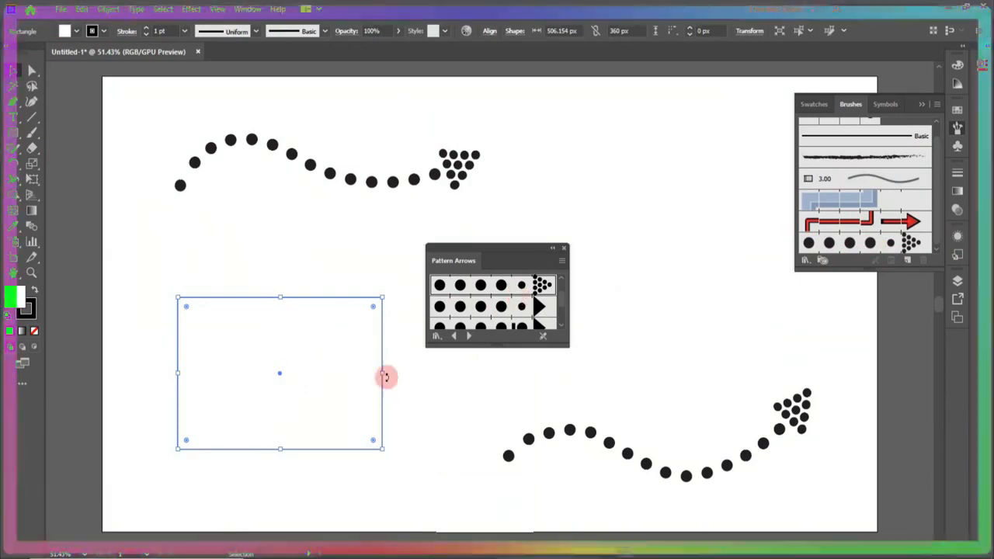
left_click(863, 248)
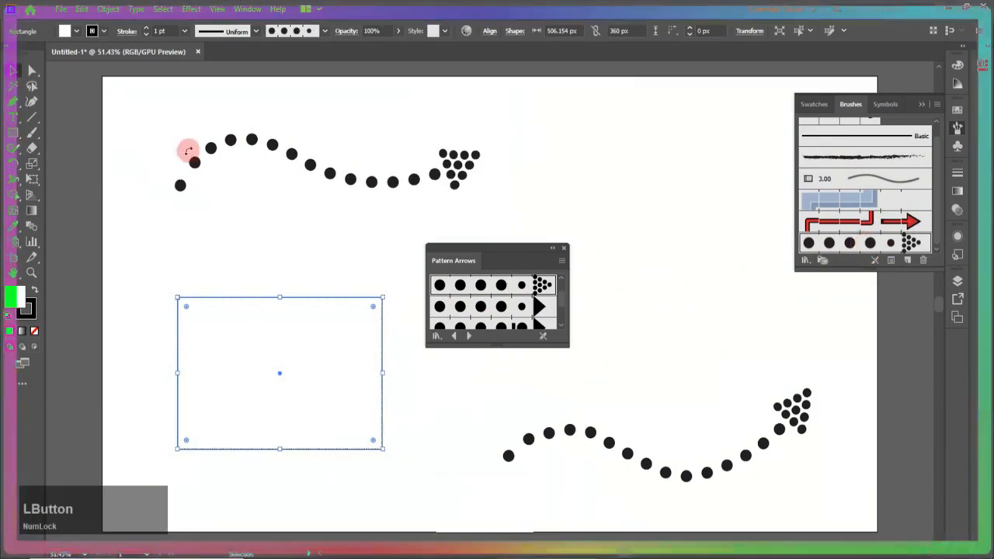
left_click(184, 31)
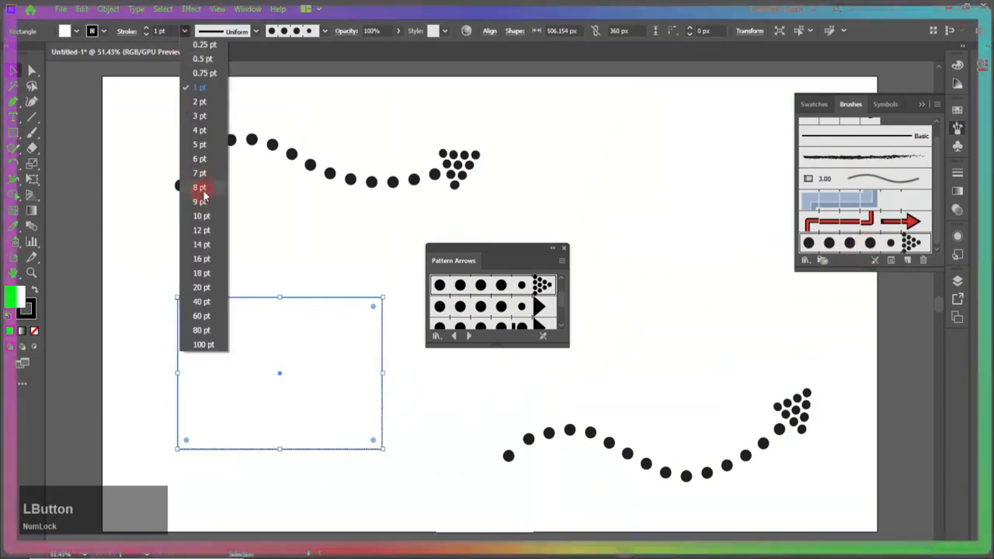
left_click(200, 189)
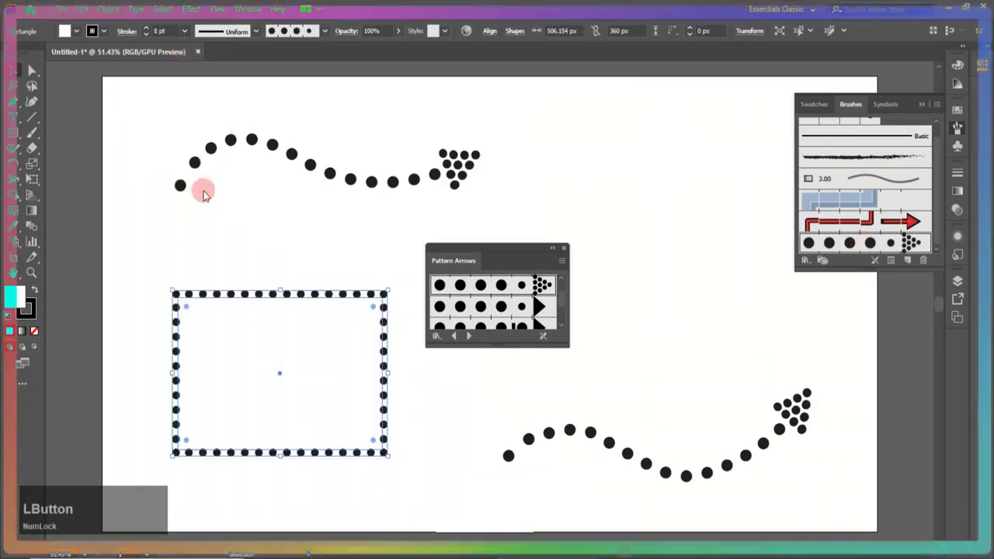
left_click(674, 178)
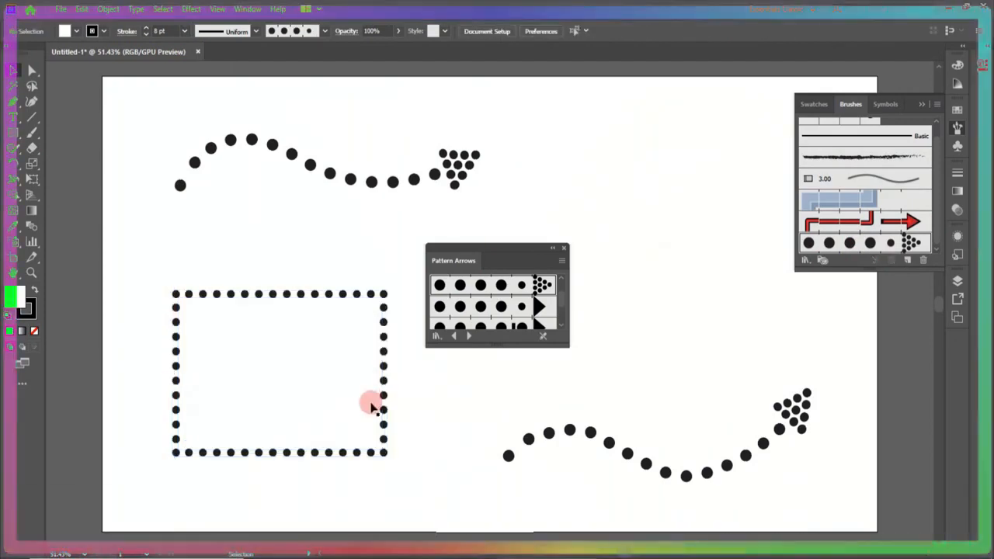
Undo all brush and stroke changes and the painted stroke, back to the plain wavy path and rectangle.
key("ctrl+z")
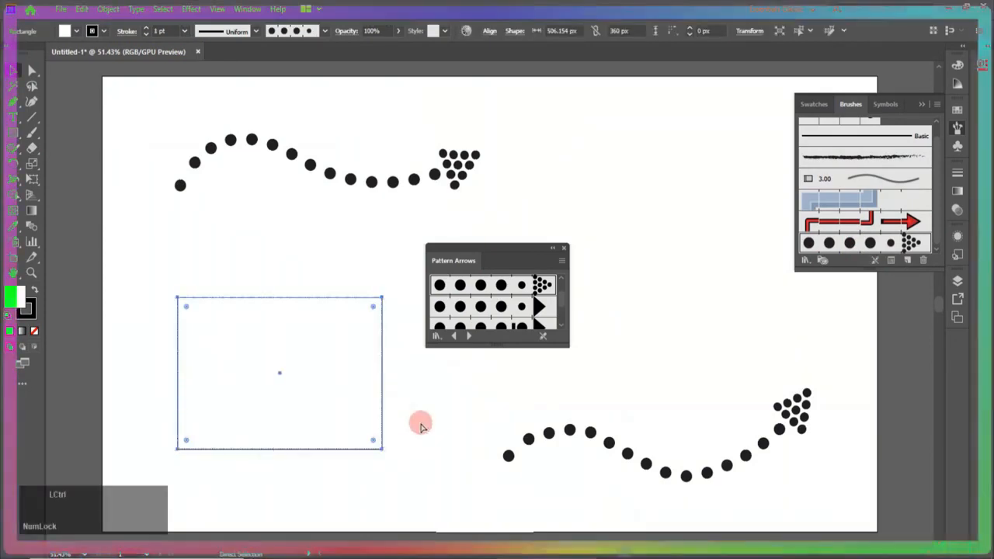
key("ctrl+z")
key("ctrl+z")
key("ctrl+z")
key("ctrl+z")
key("ctrl+z")
left_click(691, 203)
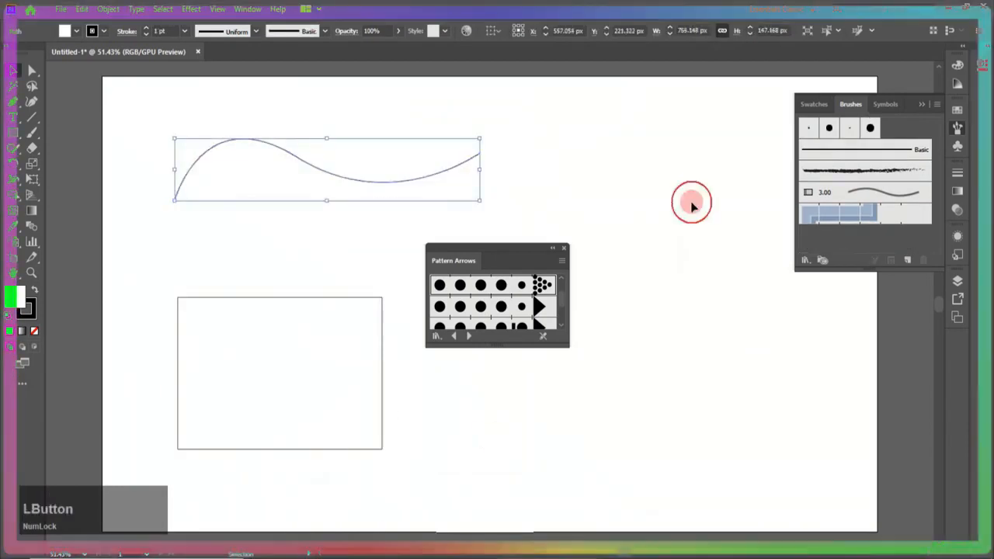
Open the Elegant Curl & Floral Brush Set library and enlarge its window to browse the brushes.
left_click(805, 261)
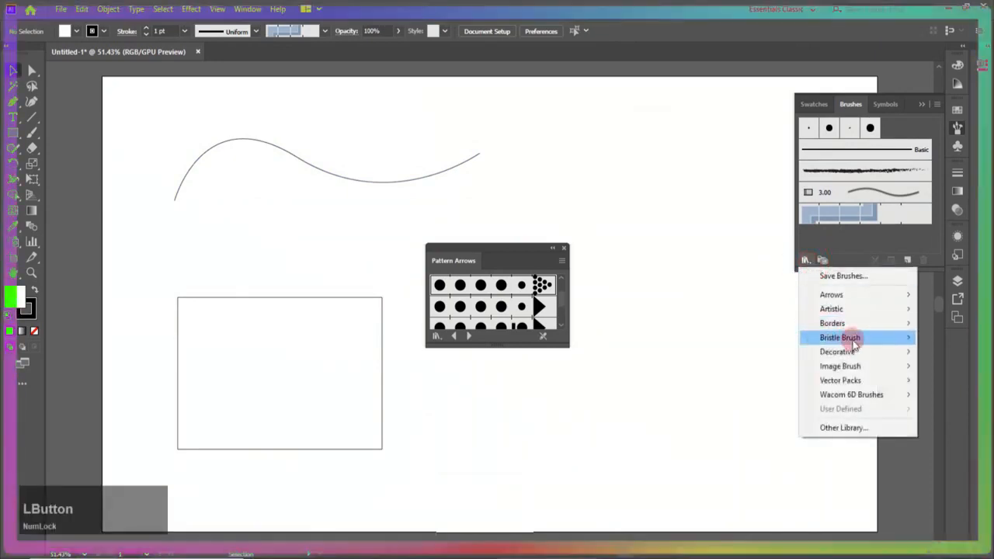
mouse_move(848, 344)
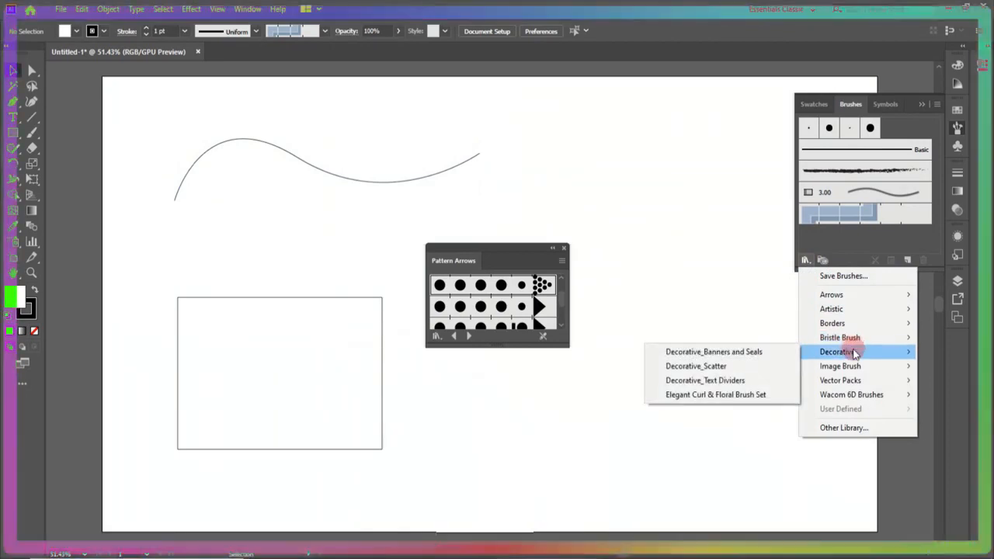
left_click(717, 399)
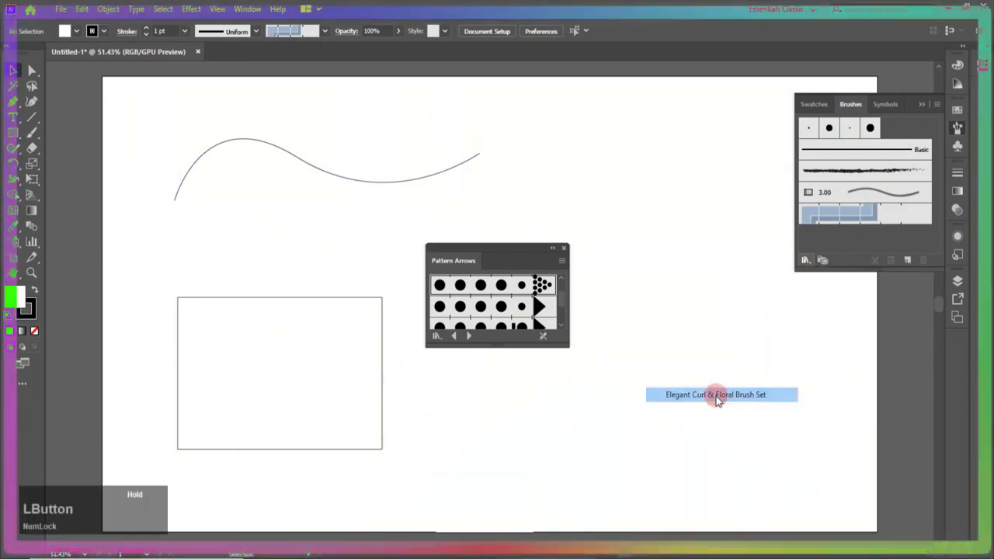
left_click_drag(559, 288, 559, 306)
left_click_drag(567, 346, 610, 401)
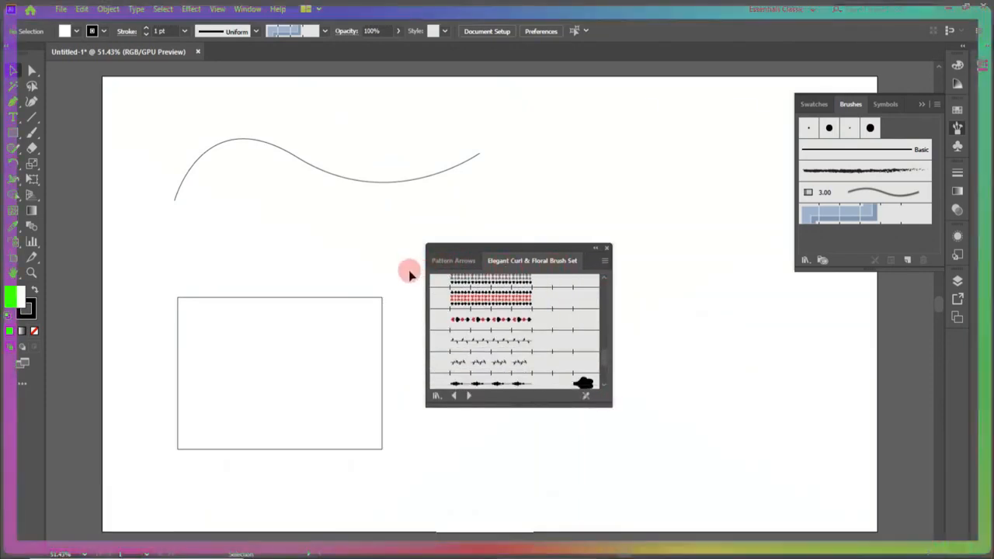
Apply the red and black patterned border brush to the rectangle.
left_click(381, 299)
left_click(474, 299)
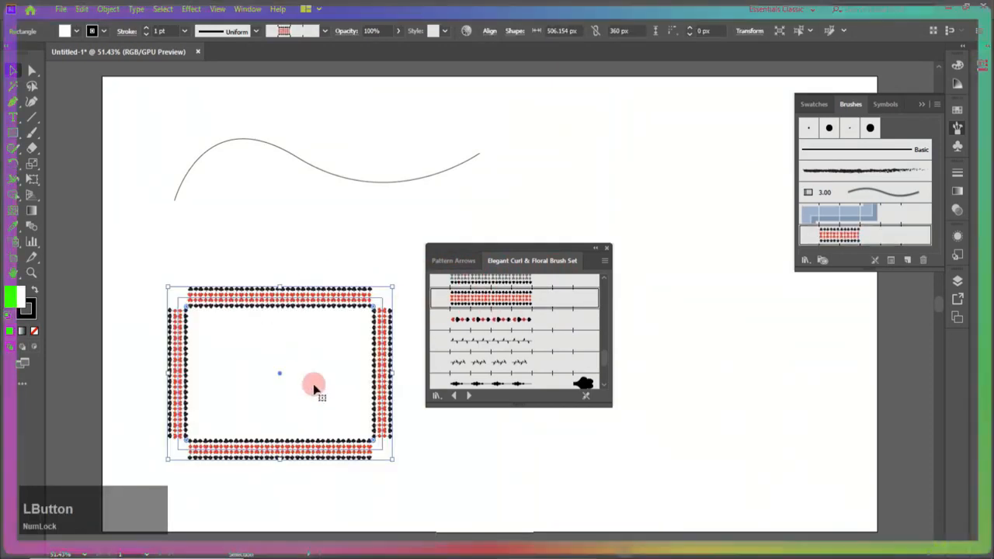
left_click(822, 260)
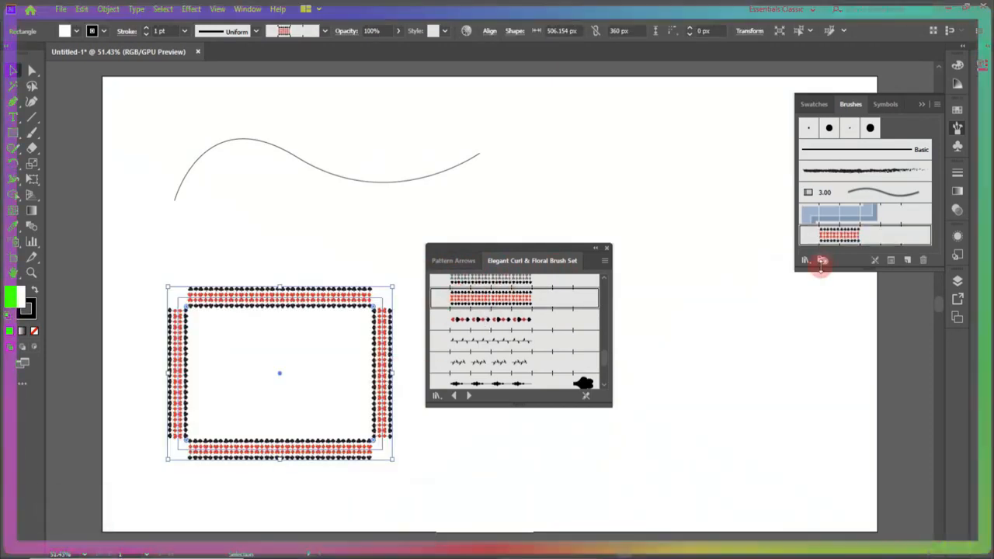
left_click(629, 201)
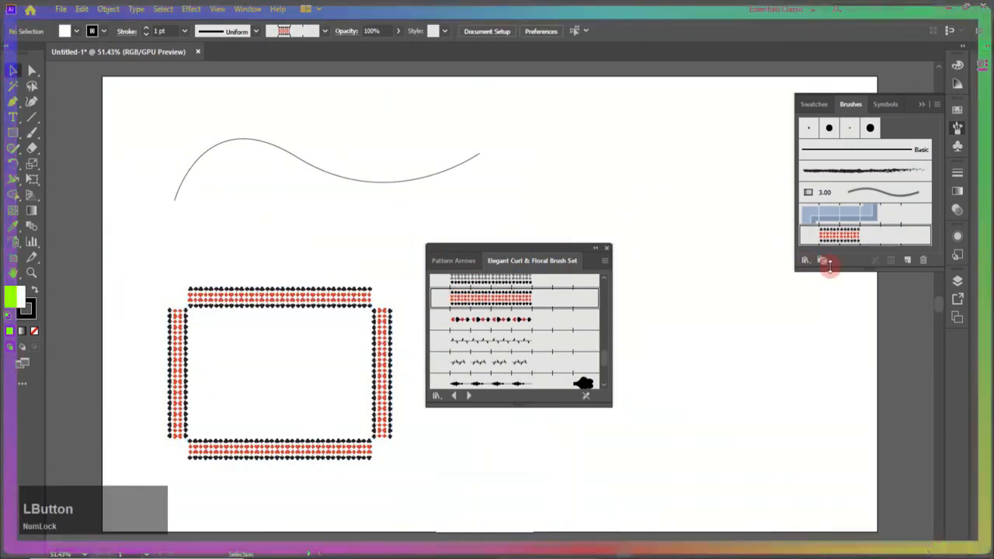
Apply the green cup border brush from the Borders_Novelty library to the wavy path.
left_click(805, 261)
mouse_move(853, 326)
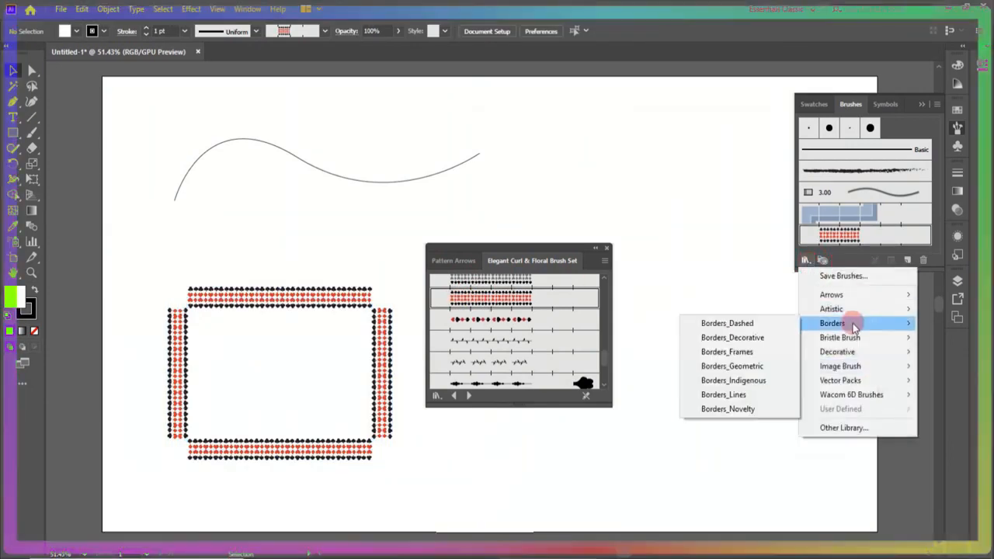
left_click(722, 408)
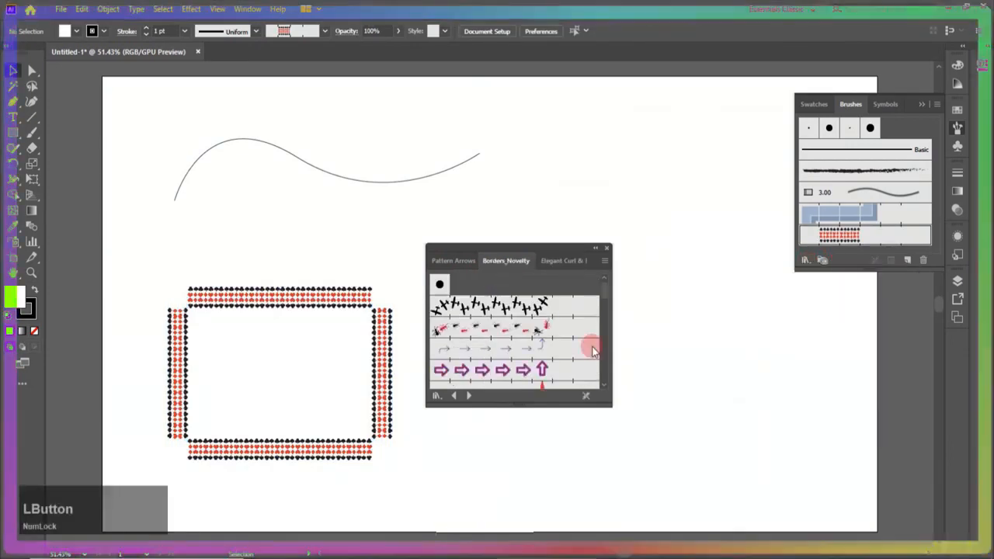
left_click_drag(597, 305, 604, 320)
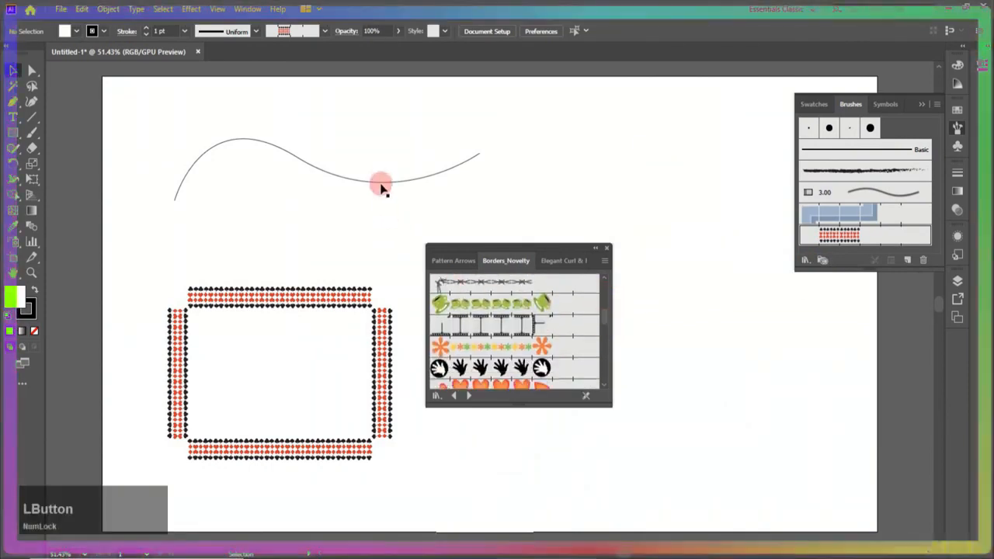
left_click(380, 183)
left_click(454, 303)
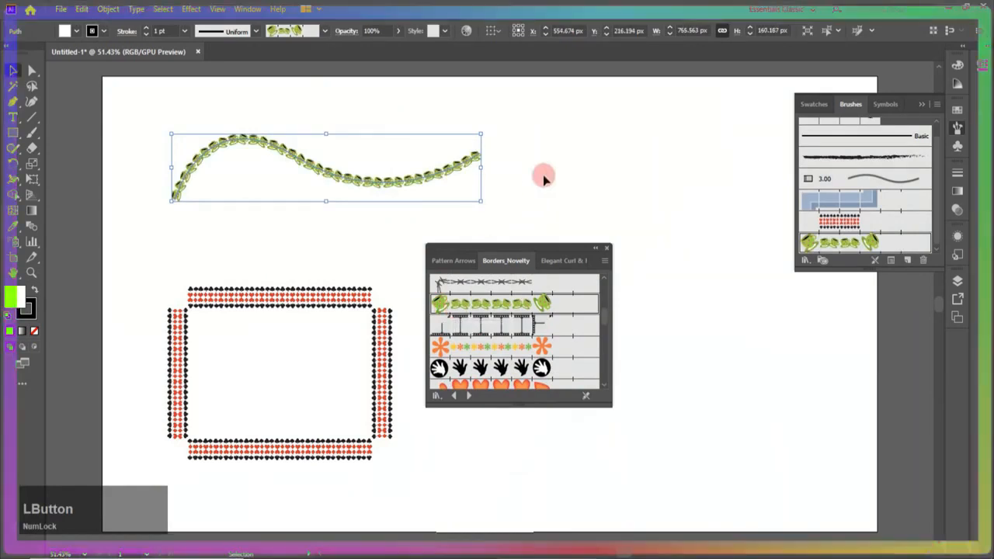
left_click(555, 153)
Paint a straight horizontal stroke with the grass brush from the Borders_Novelty library near the artboard's lower edge.
left_click(453, 173)
left_click(450, 206)
left_click(483, 263)
left_click(475, 261)
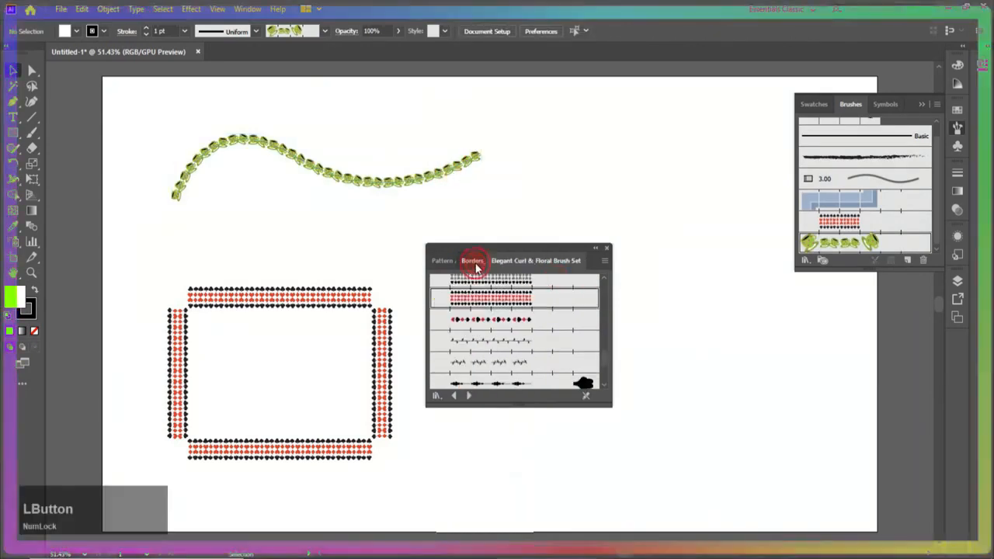
left_click(574, 315)
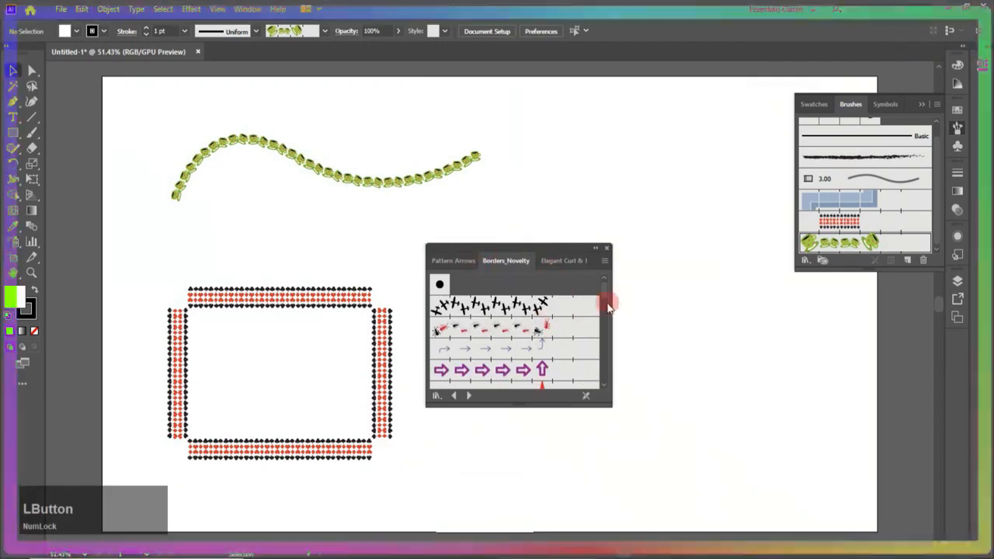
left_click_drag(604, 288, 594, 337)
left_click(499, 303)
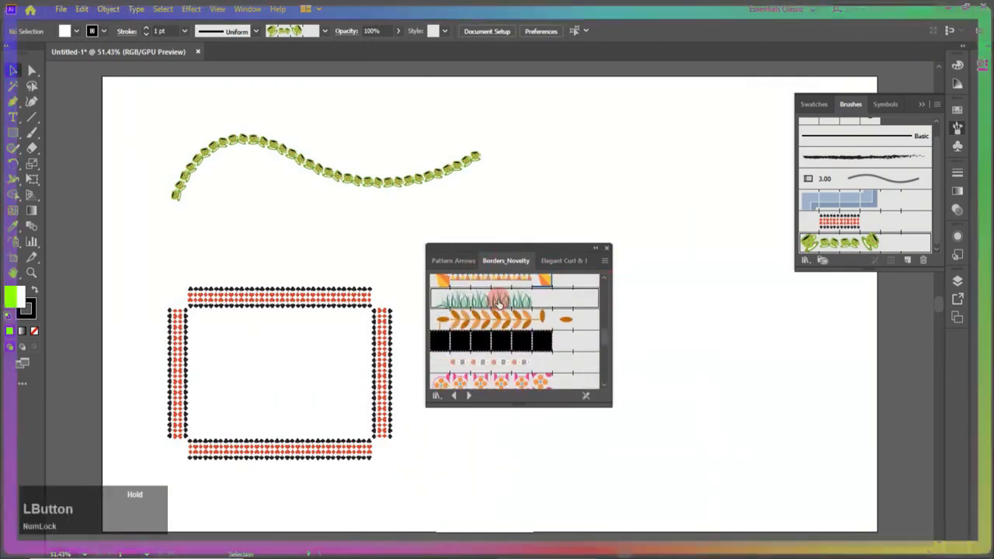
left_click(32, 132)
left_click_drag(395, 483, 753, 483)
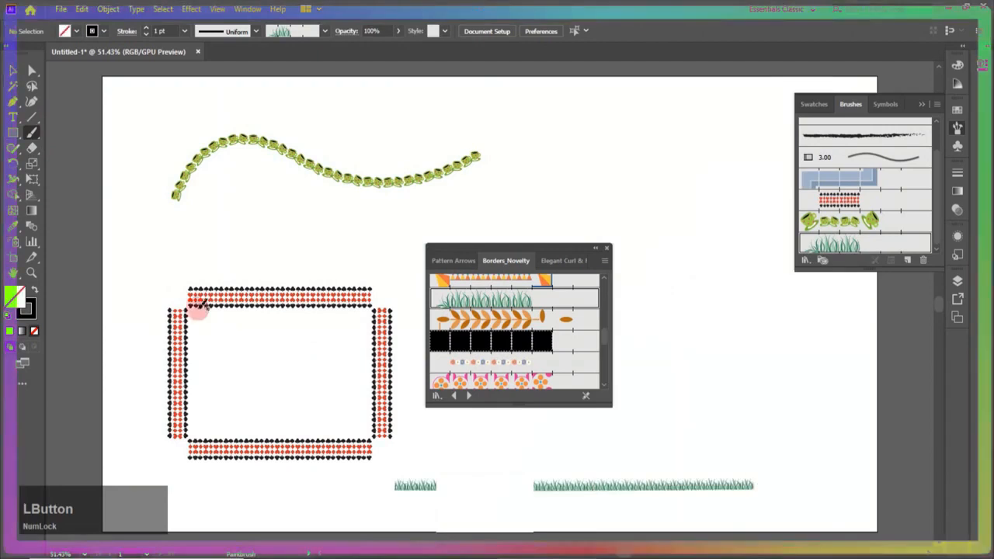
Set the painted grass stroke's weight to 6 pt.
left_click(13, 71)
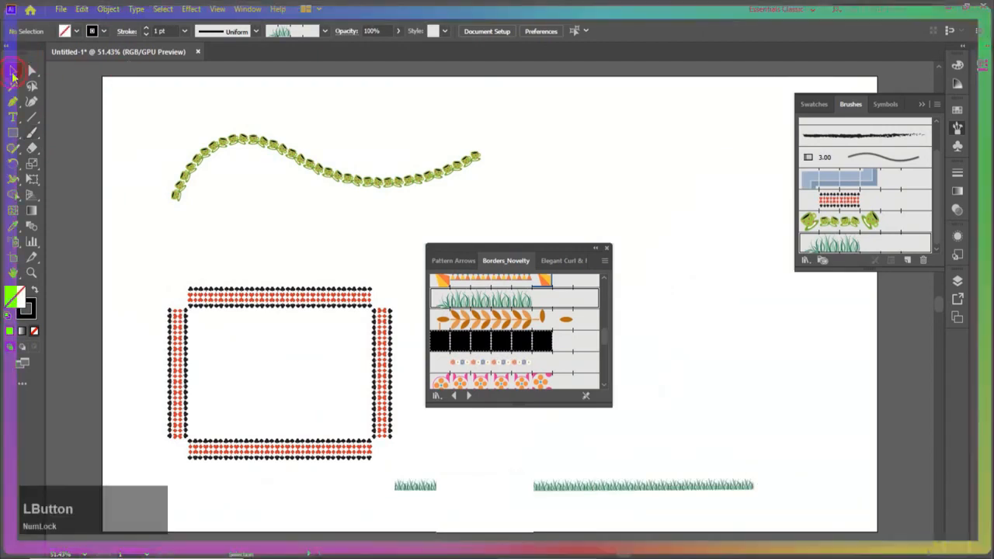
left_click(428, 482)
left_click(184, 31)
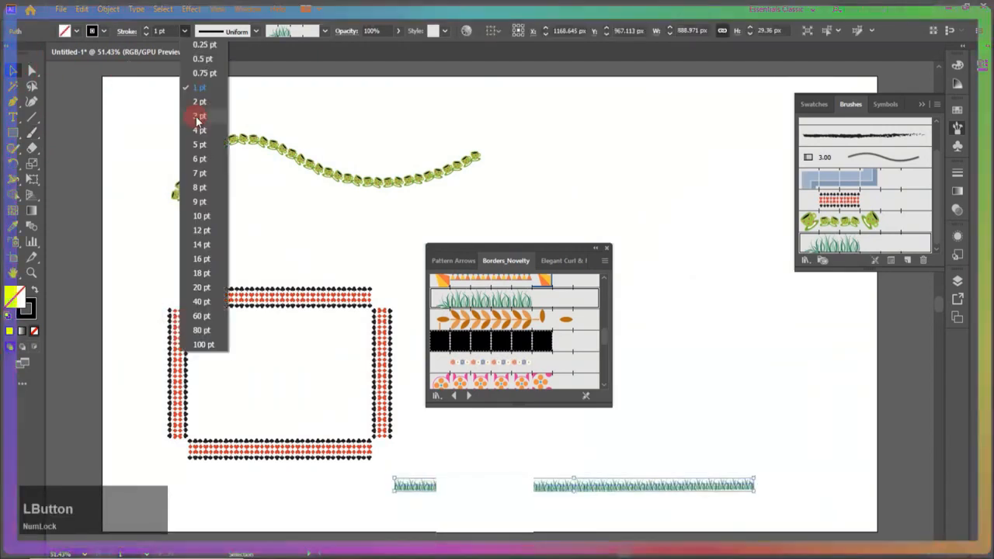
left_click_drag(198, 119, 199, 159)
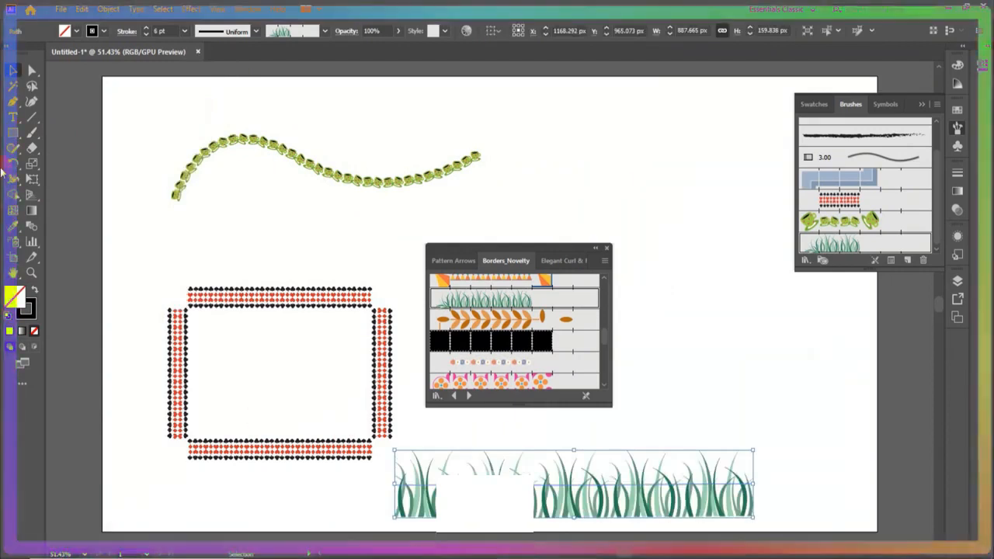
Paint more grass strokes over and beyond the existing grass to make it denser and wider.
left_click(33, 133)
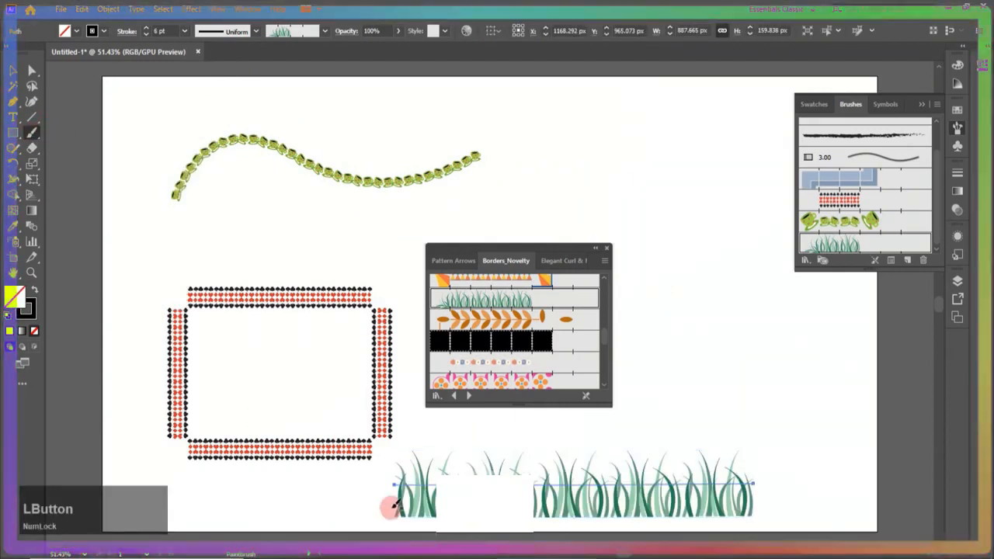
mouse_move(397, 512)
left_mouse_down()
mouse_move(775, 485)
mouse_move(738, 485)
left_mouse_up()
left_click_drag(822, 503, 760, 501)
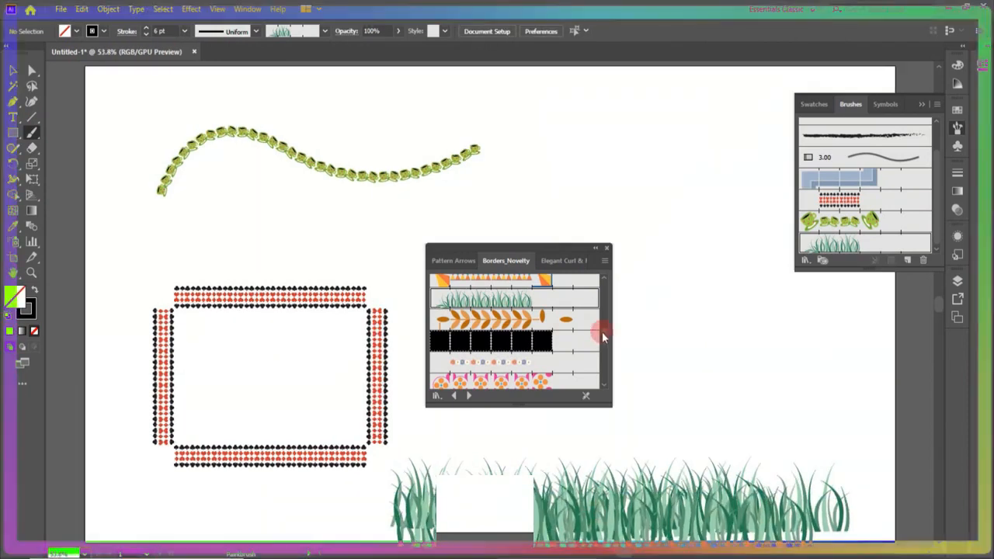
Delete the Imperial Red brush from the document's brushes, removing its strokes from the rectangle.
left_click_drag(602, 332, 601, 287)
key("v")
left_click(319, 456)
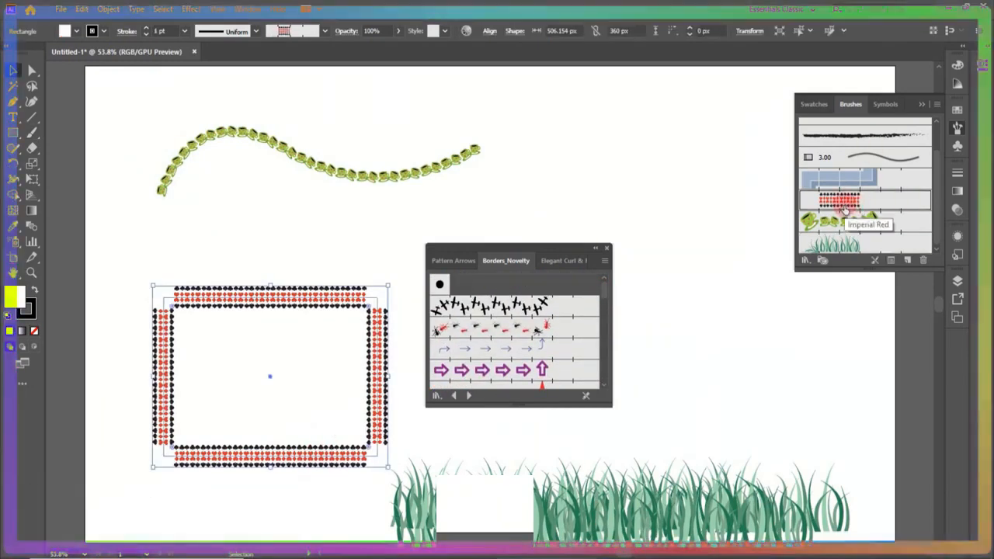
mouse_move(844, 204)
left_mouse_down()
mouse_move(847, 219)
mouse_move(907, 266)
mouse_move(923, 264)
left_mouse_up()
left_click(540, 305)
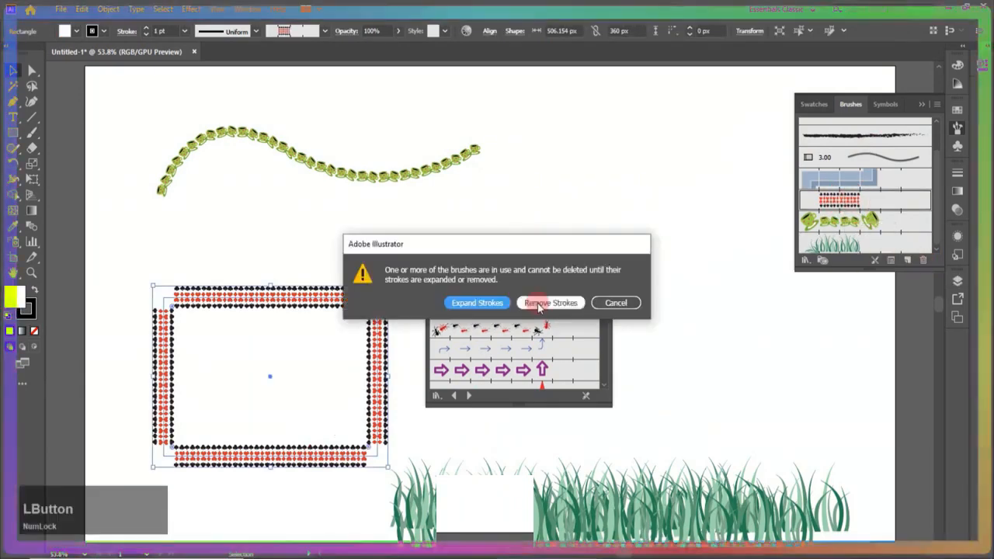
left_click(192, 288)
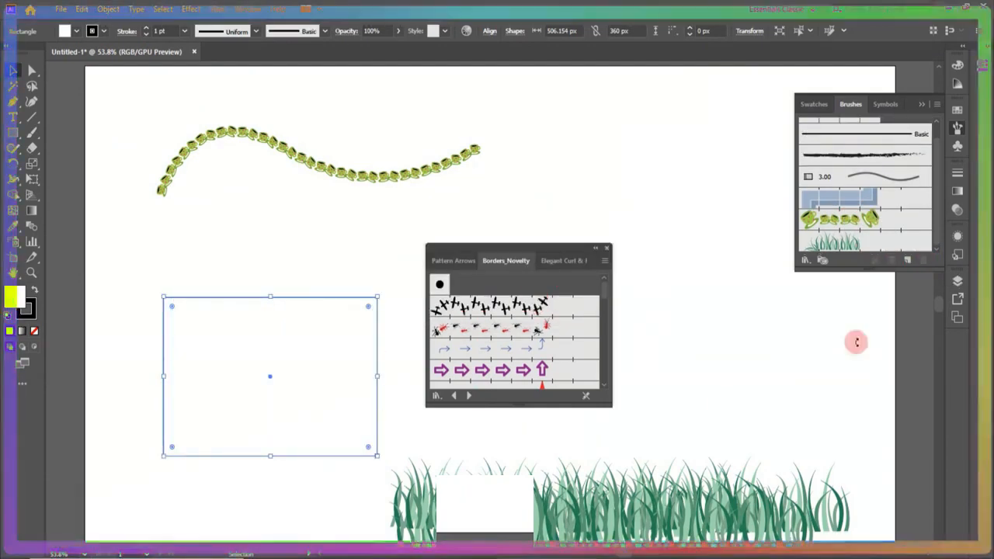
Open the Borders_Frames brush library and browse its frame brushes.
left_click(805, 261)
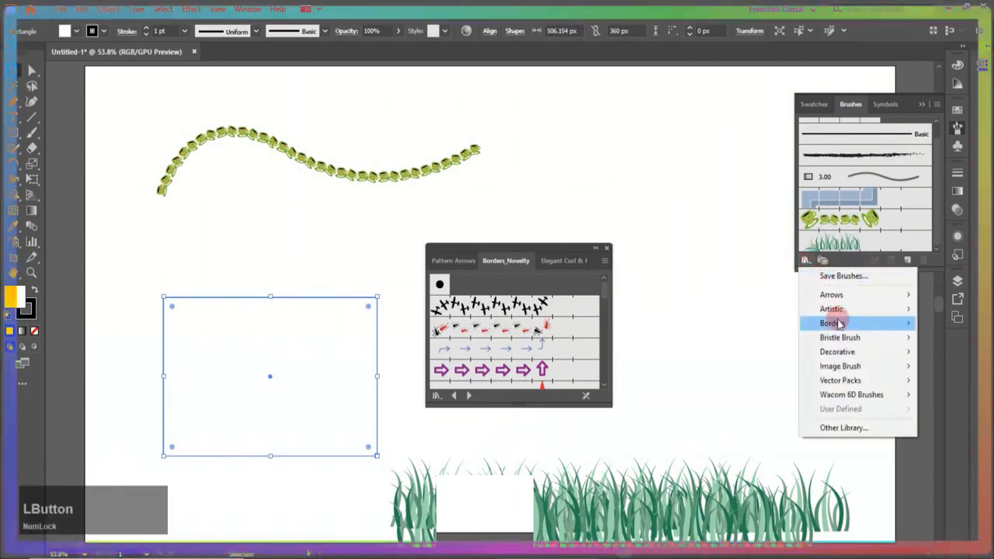
mouse_move(839, 327)
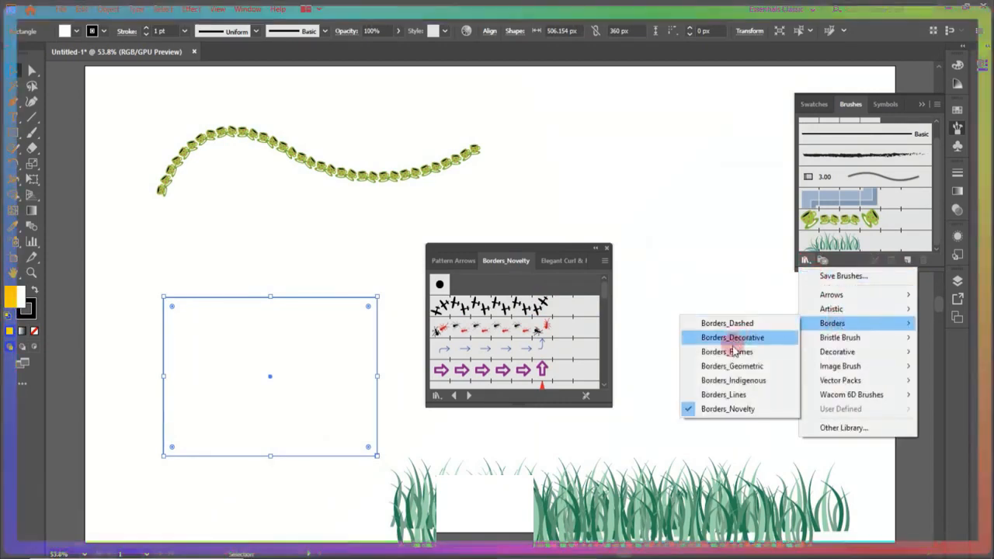
left_click(728, 353)
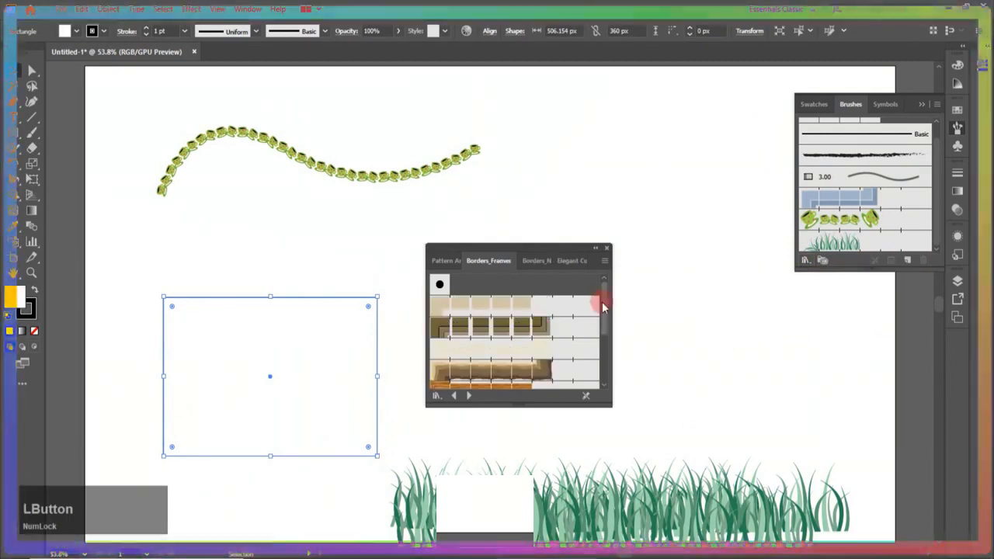
left_click_drag(602, 325, 602, 317)
left_click_drag(604, 331, 604, 370)
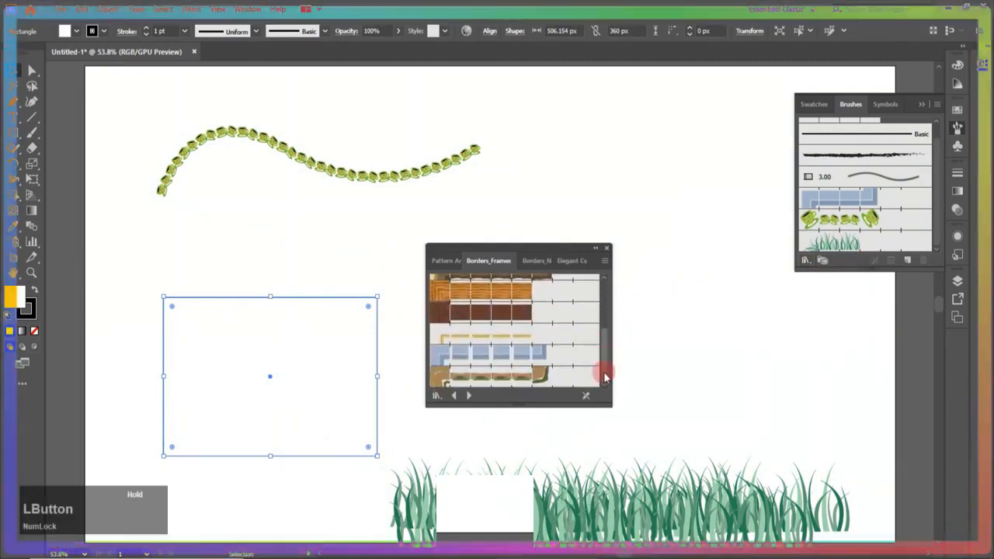
Open the Borders_Decorative library and try the blue folded border and the green ornamental border on the rectangle.
left_click(808, 262)
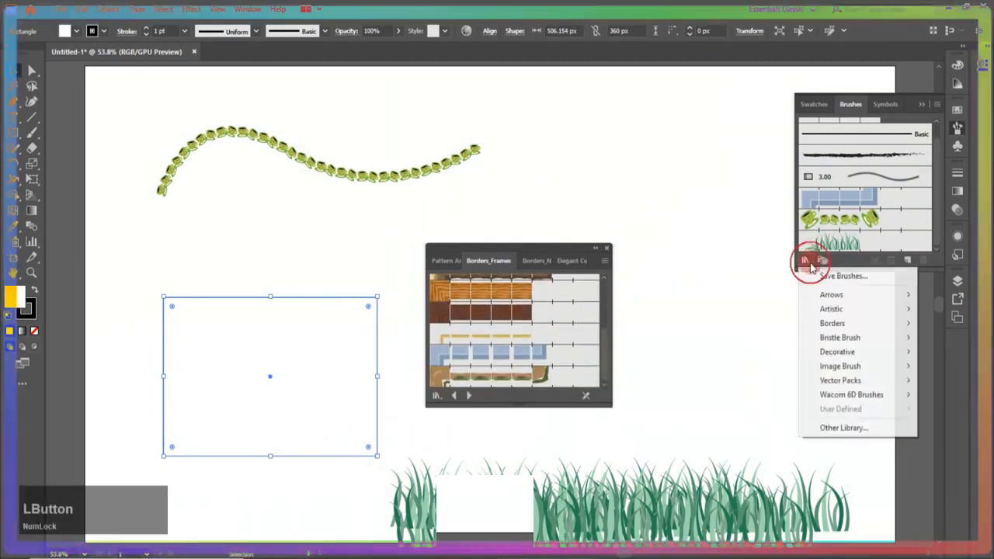
mouse_move(833, 327)
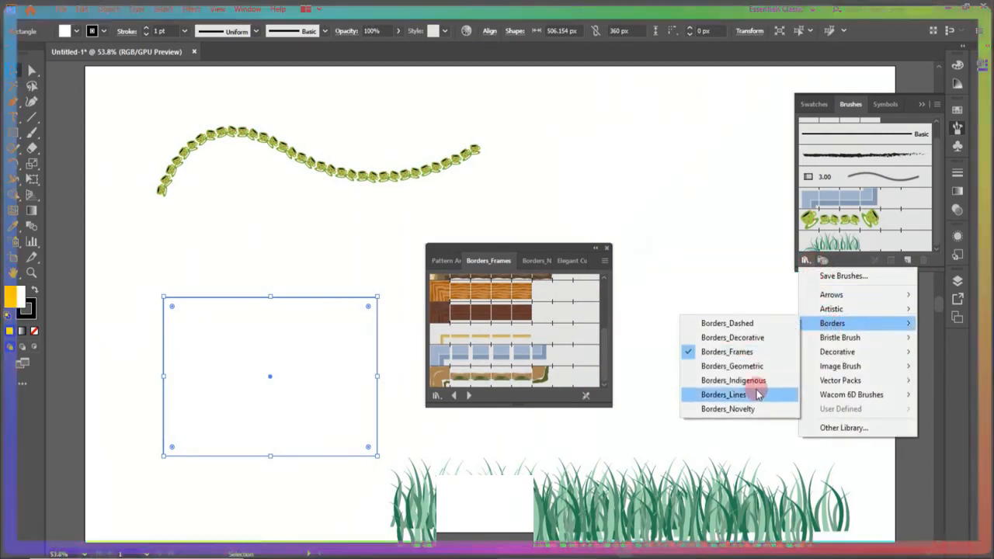
left_click(753, 337)
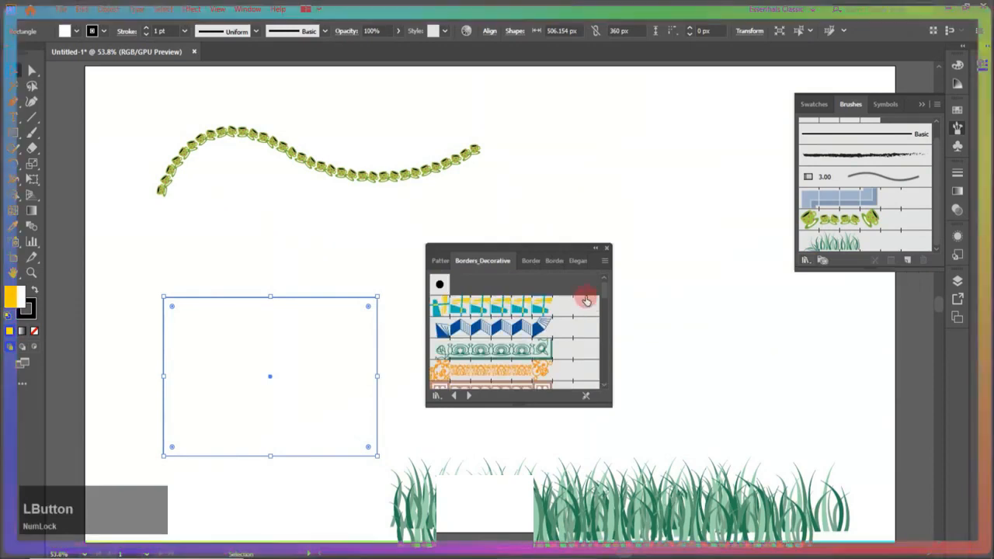
left_click(537, 330)
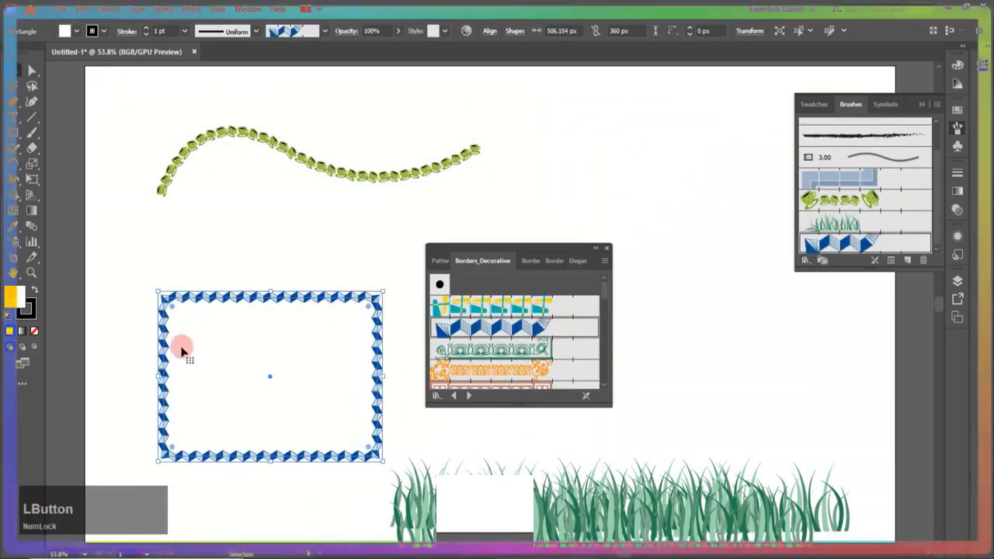
left_click(429, 343)
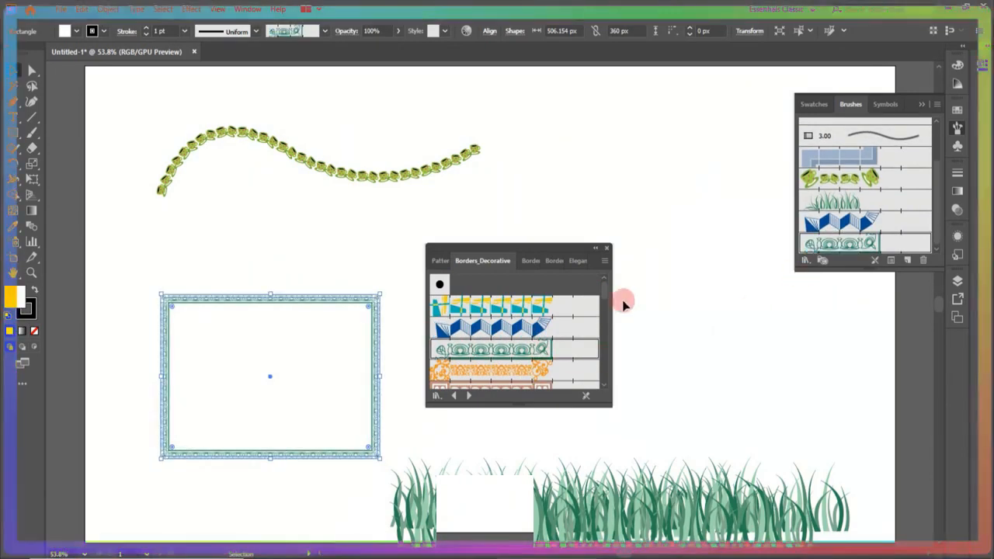
Apply the teal and blue leaf border with red corners to the rectangle and set its stroke weight to 3 pt.
left_click_drag(603, 291, 605, 309)
left_click(444, 326)
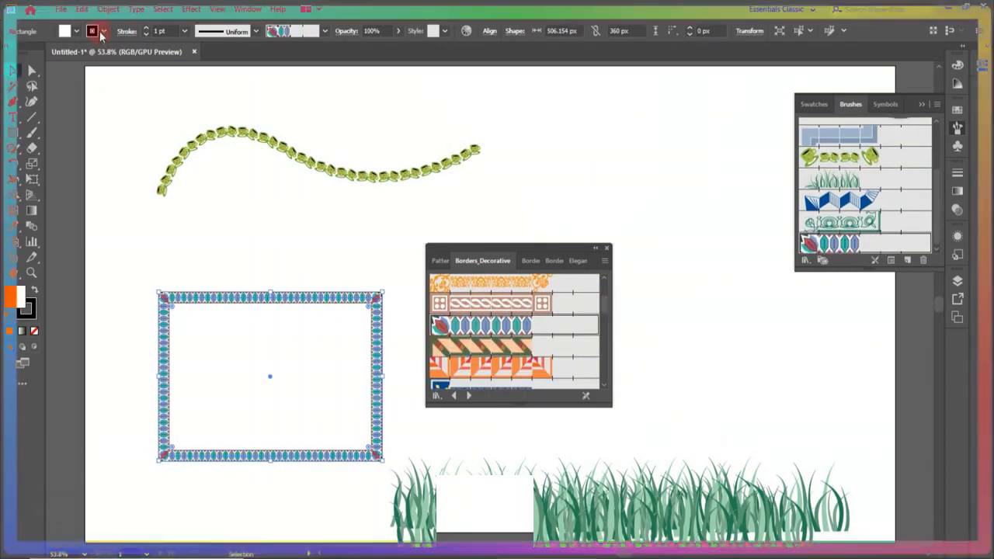
left_click(184, 31)
left_click(191, 116)
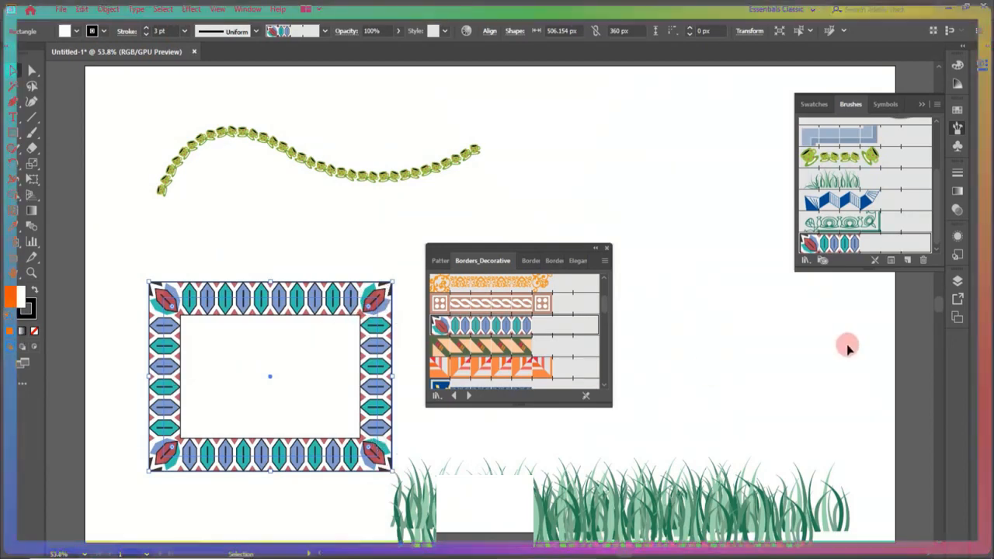
Detach and close the Pattern Arrows library, and move the remaining brush library window away from the rectangle.
left_click(805, 261)
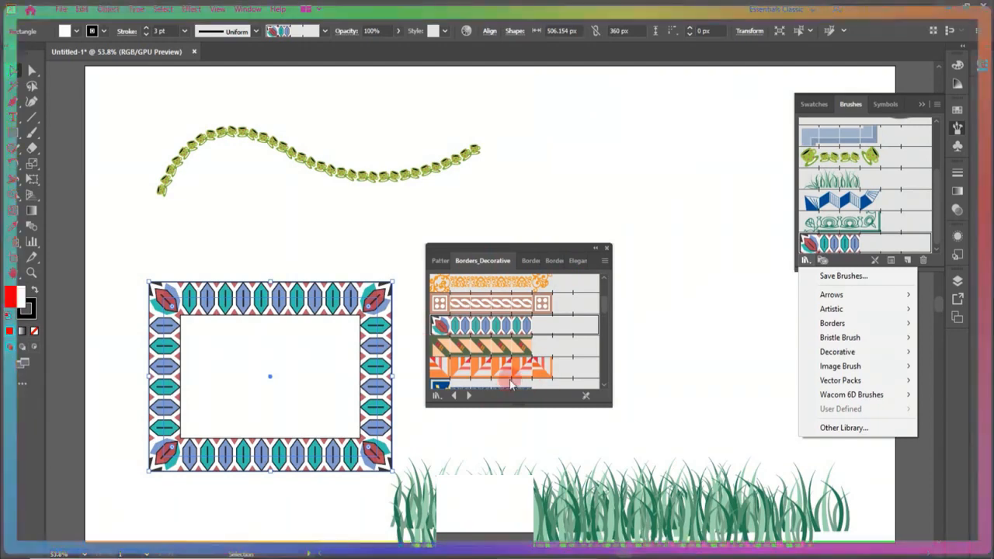
left_click(437, 262)
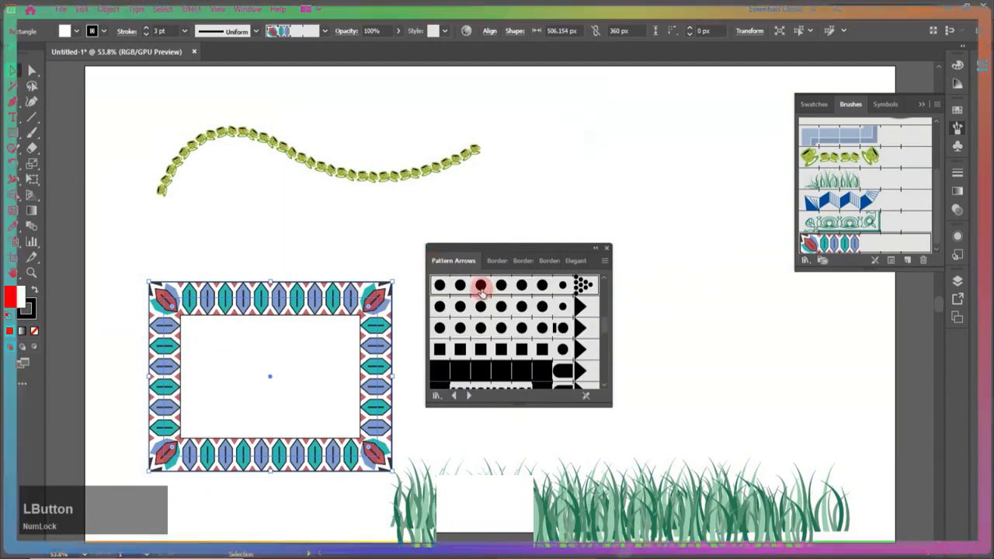
left_click_drag(469, 267, 677, 276)
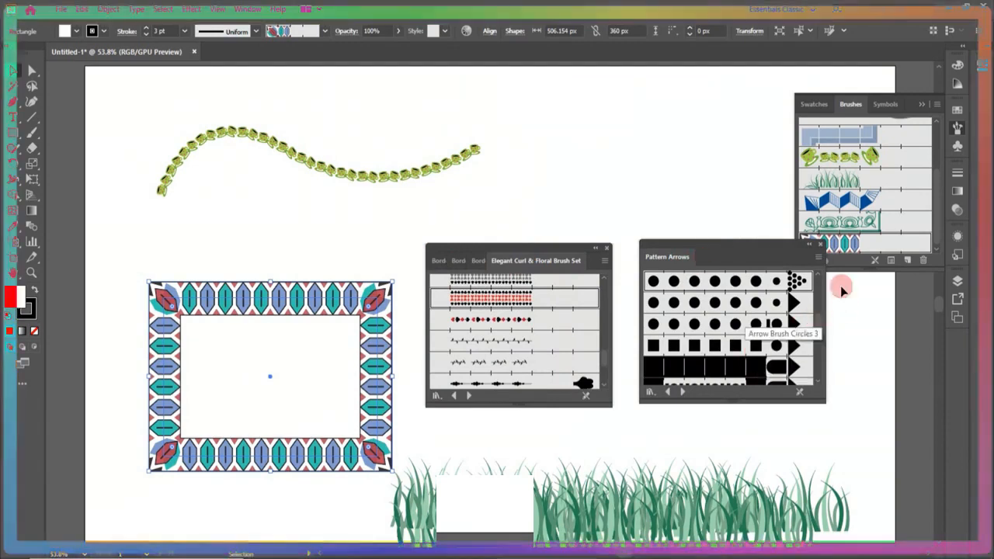
left_click(821, 246)
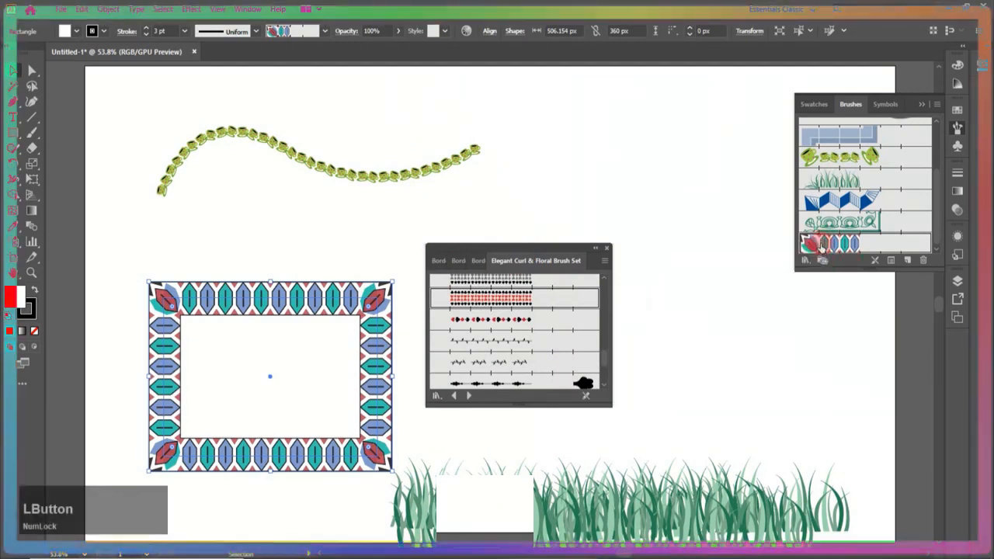
left_click(388, 244)
left_click_drag(524, 260, 693, 260)
Delete the leaf-bordered rectangle and the wavy cup-patterned path, keeping the painted grass.
left_click(232, 300)
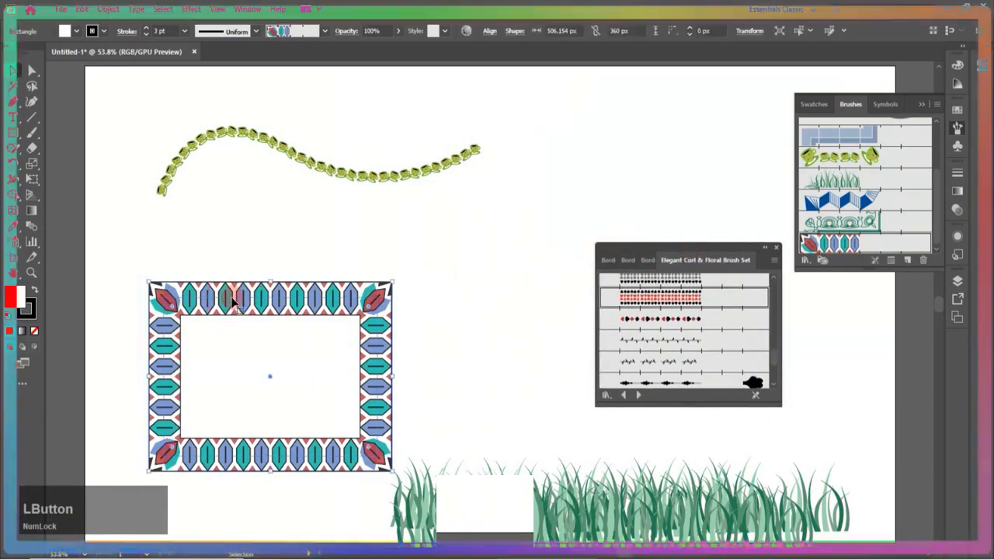
key("Delete")
left_click(296, 163)
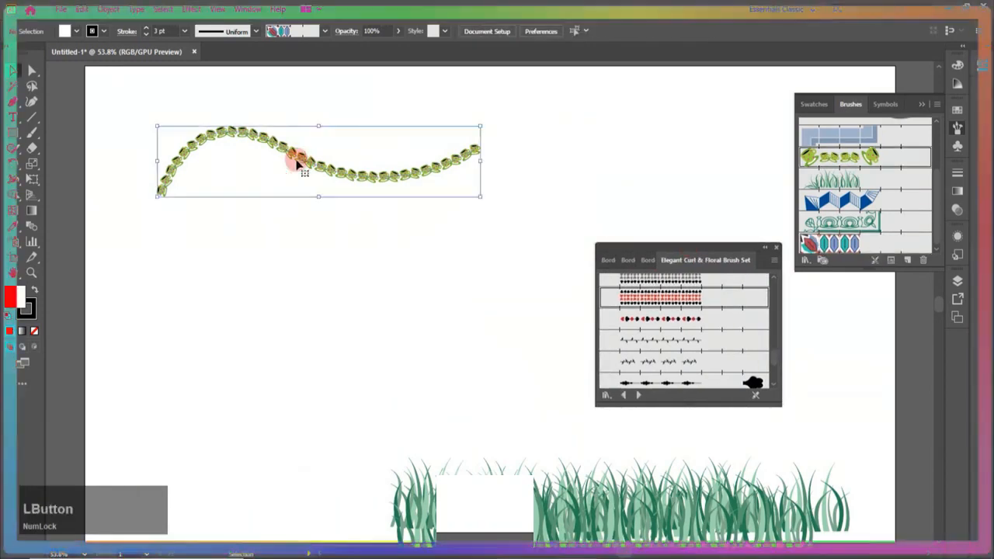
key("Delete")
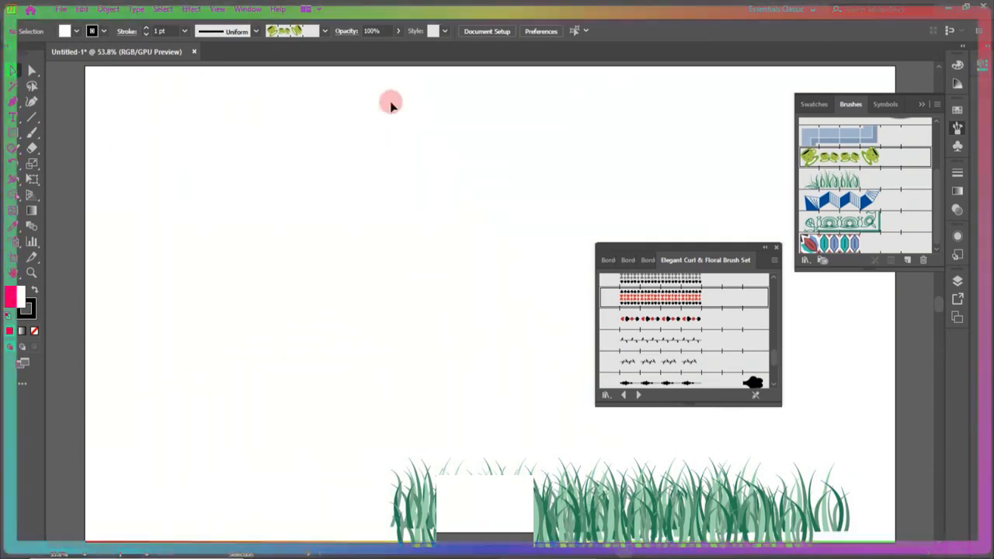
Add the text "P" in 72 pt Myriad Pro near the artboard's upper-left corner.
left_click(13, 118)
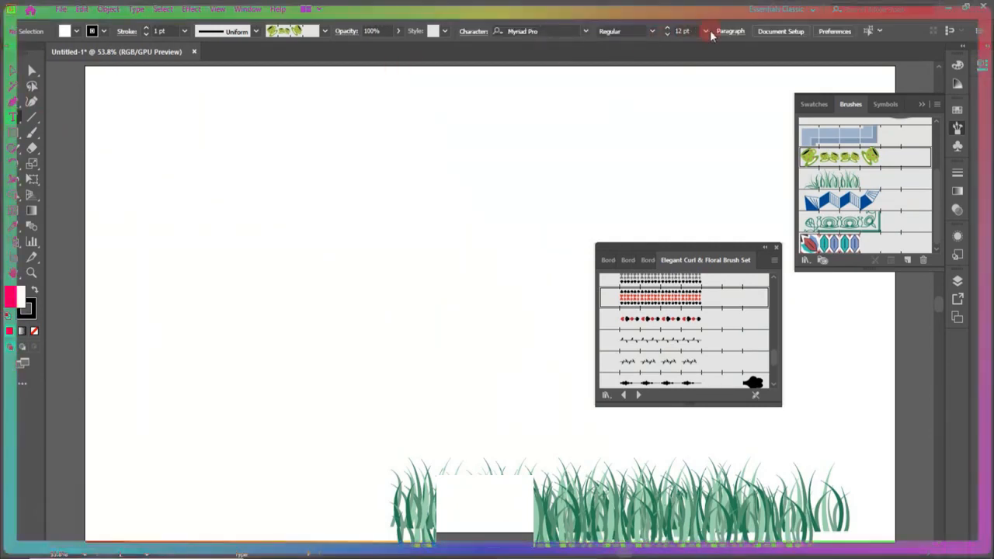
left_click(706, 34)
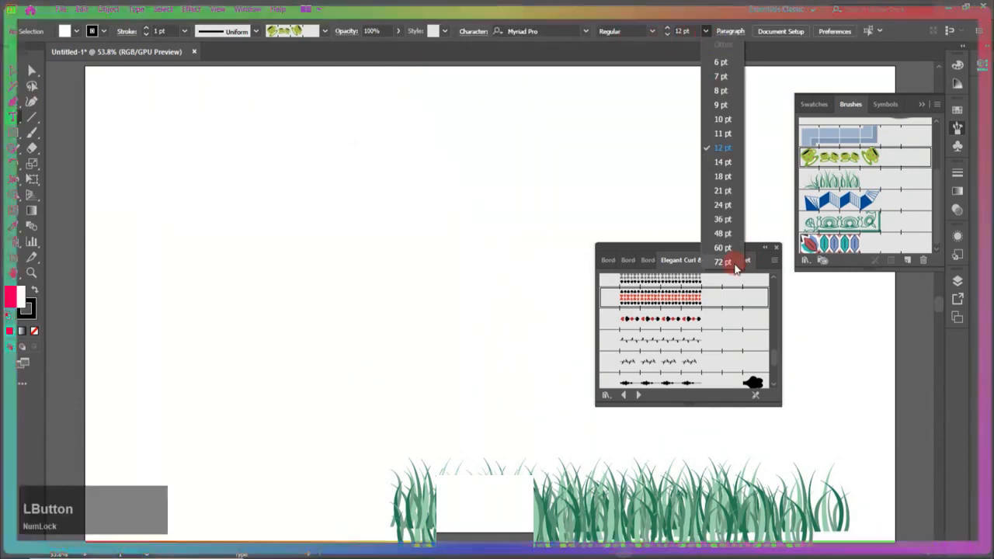
left_click(725, 261)
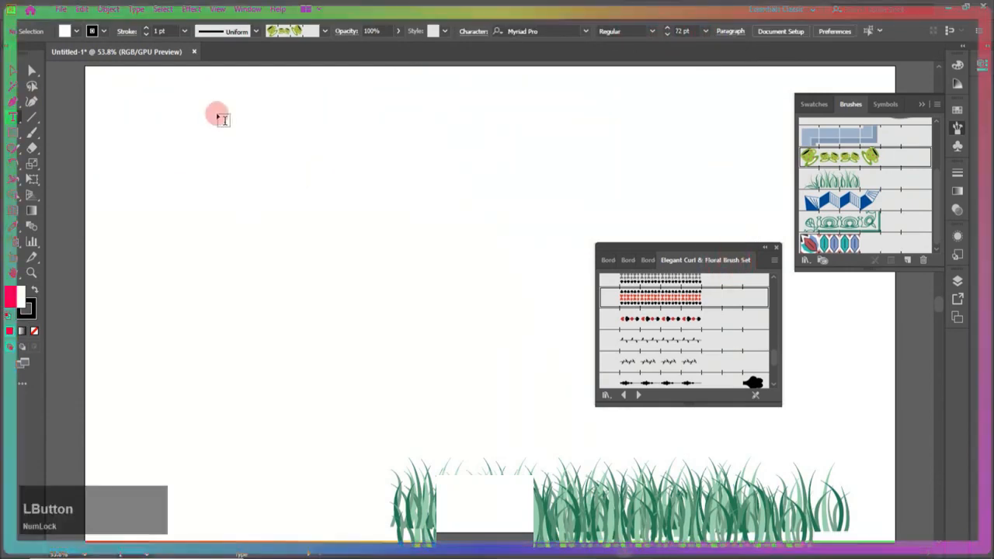
left_click(138, 135)
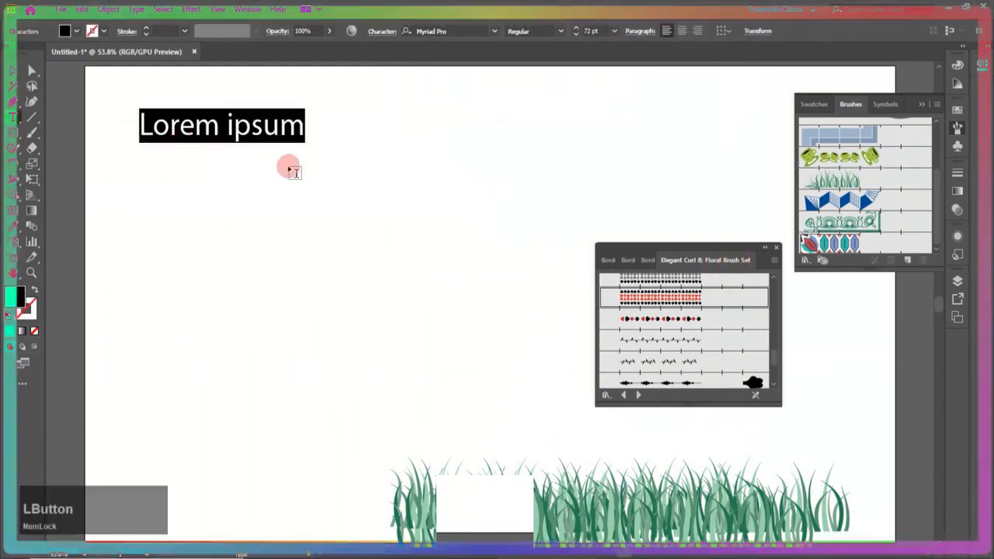
key("Caps_Lock")
type("P")
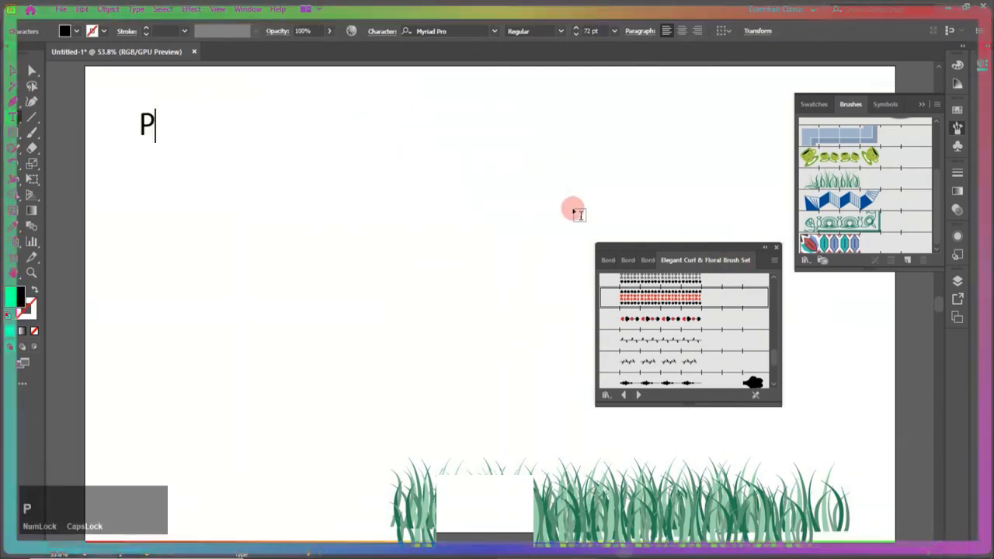
Complete the text as "Paintbrush TOOL" and enlarge it to 196 pt across the upper part of the artboard.
key("Caps_Lock")
type("aintbrush TOOL")
left_click(381, 148)
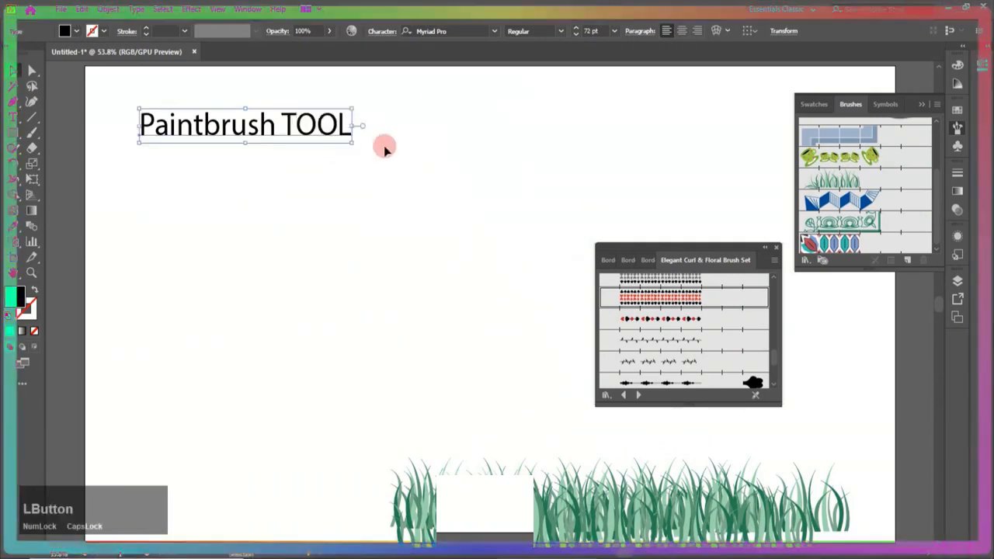
mouse_move(352, 145)
left_mouse_down()
mouse_move(567, 210)
mouse_move(718, 235)
left_mouse_up()
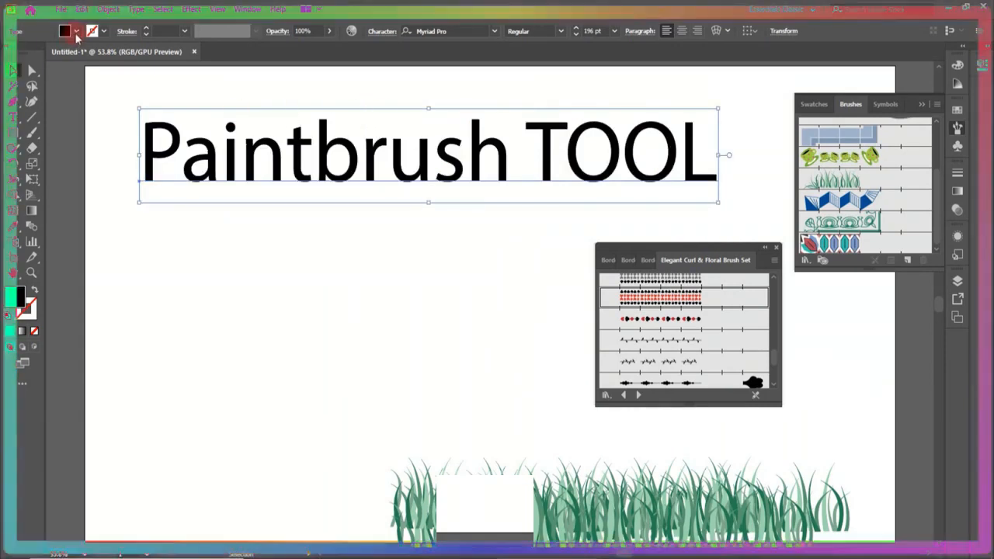
Give the "Paintbrush TOOL" text no fill and a black stroke with a weight of 3 pt.
left_click(75, 33)
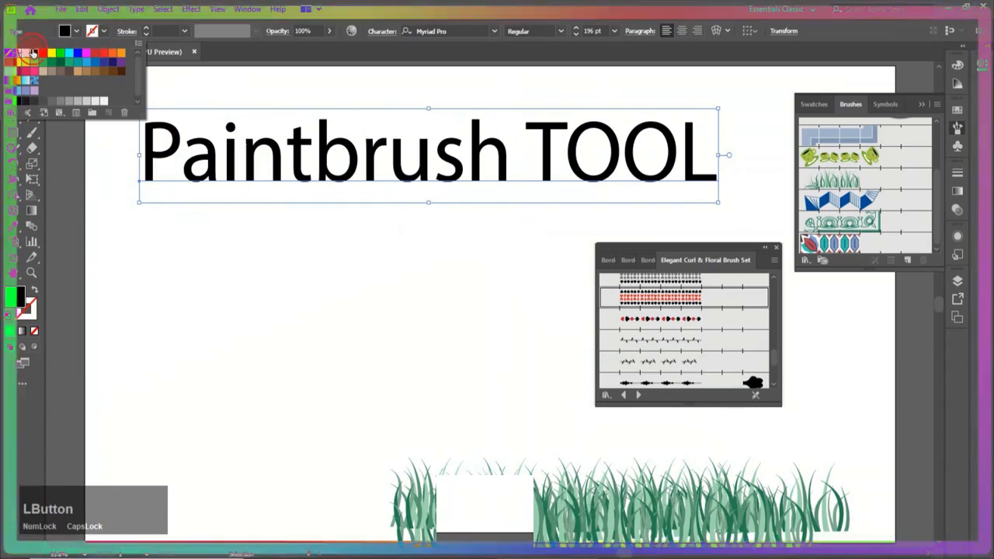
left_click(33, 53)
left_click(75, 34)
left_click(76, 34)
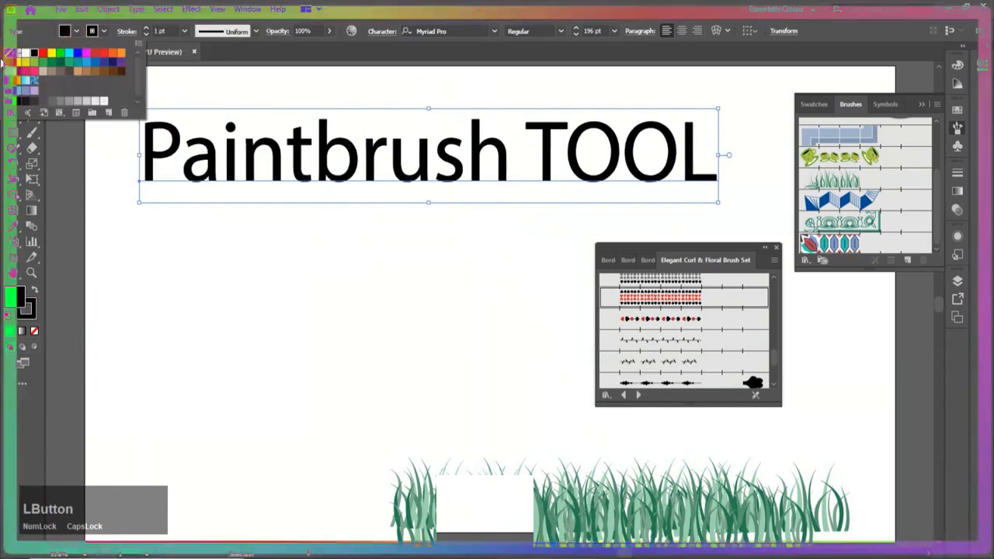
left_click(10, 54)
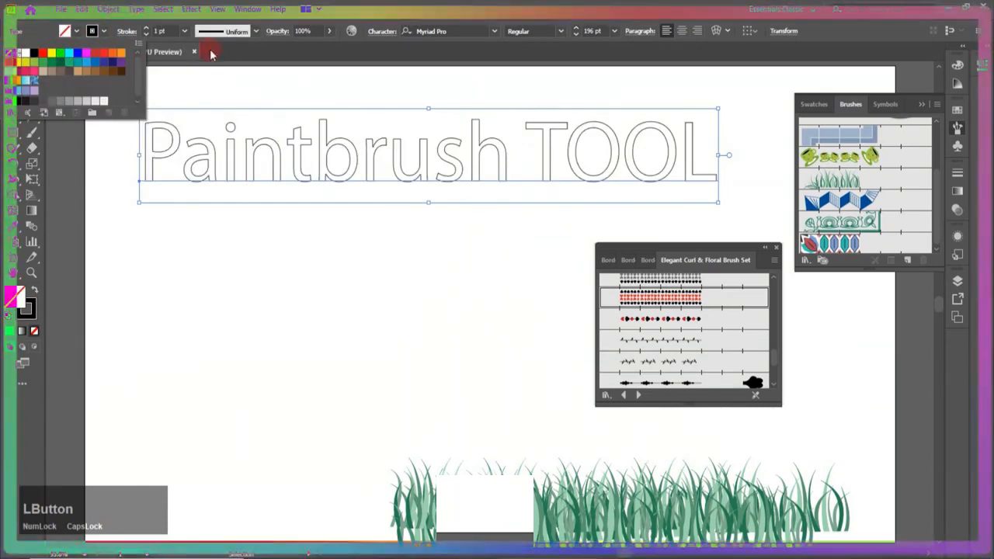
left_click(185, 31)
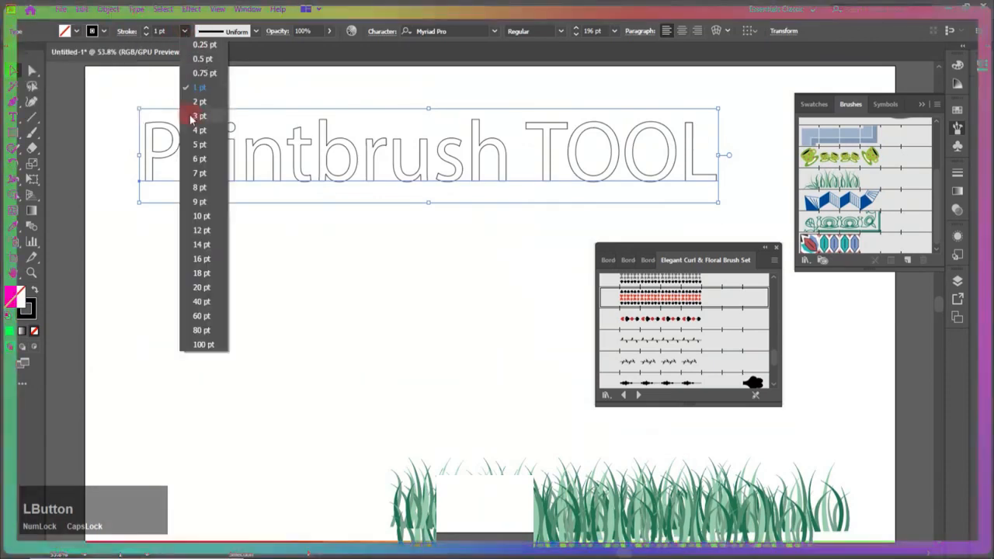
left_click(196, 117)
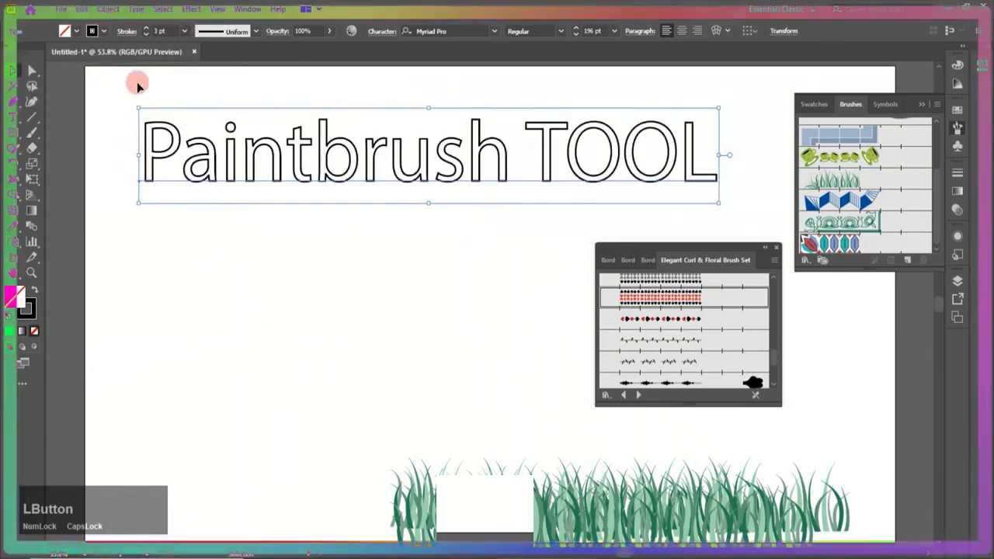
Expand the "Paintbrush TOOL" text into outline paths so brushes can be applied to it.
left_click(108, 9)
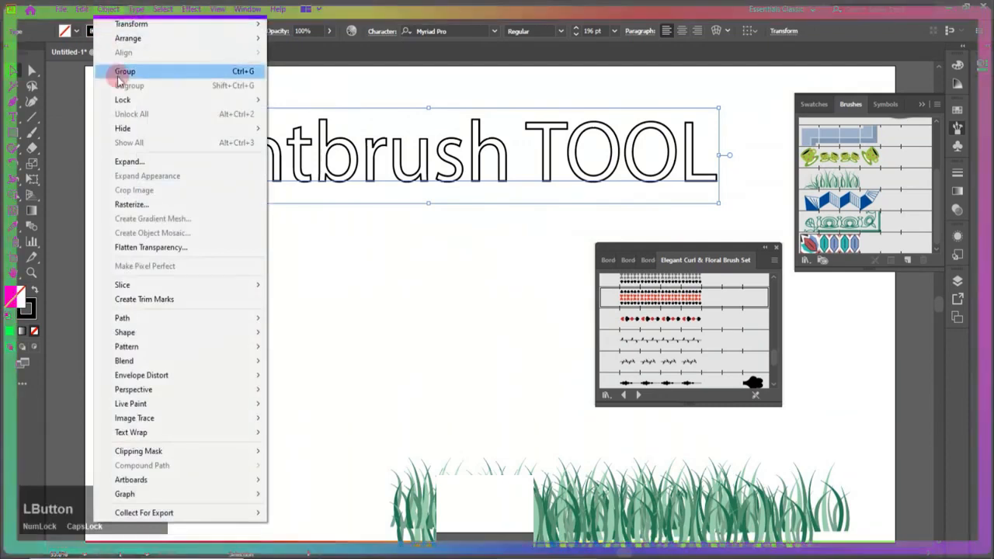
left_click(136, 162)
left_click(279, 361)
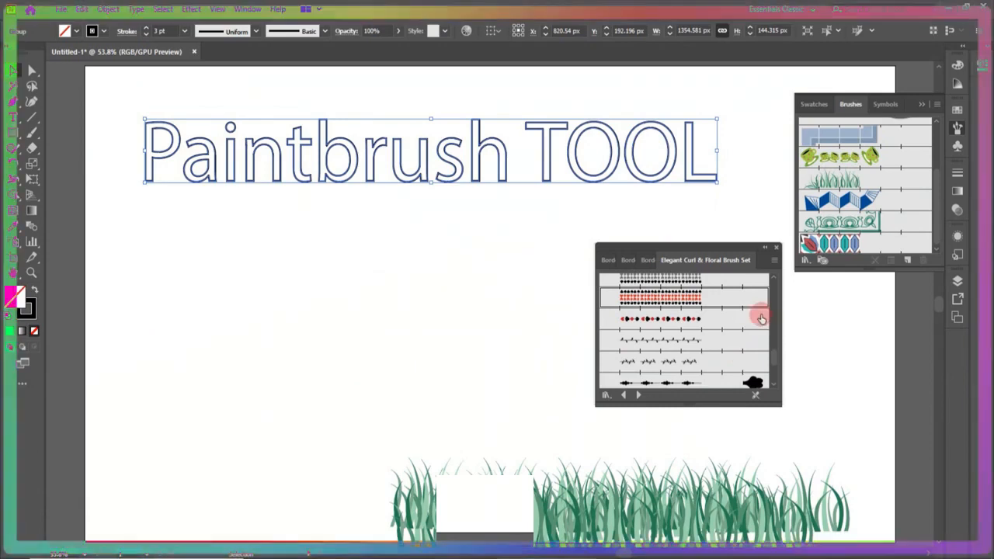
Try the orange flower and heart brushes from Borders_Novelty and the brown and green Borders_Frames brush on the text outlines.
left_click(647, 260)
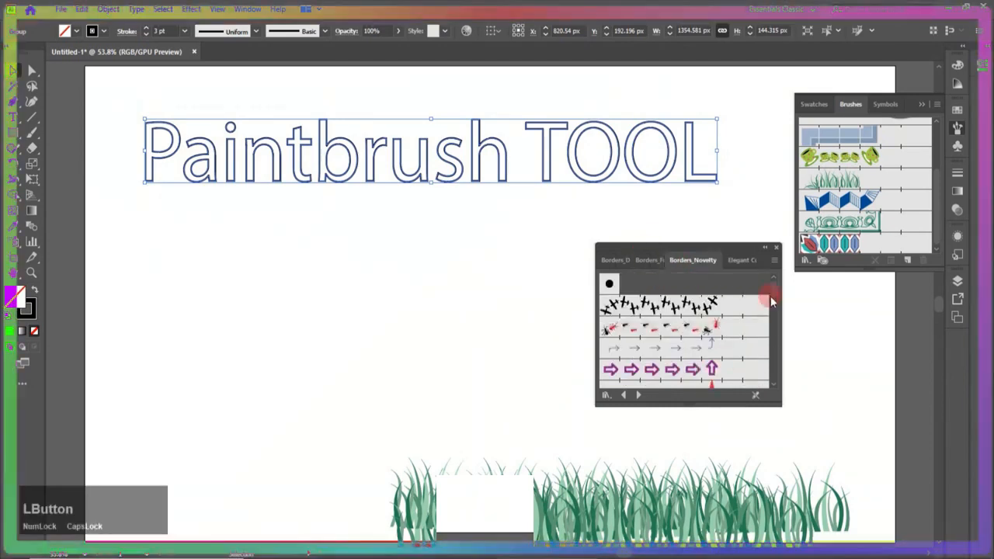
left_click_drag(774, 292, 749, 329)
left_click(709, 340)
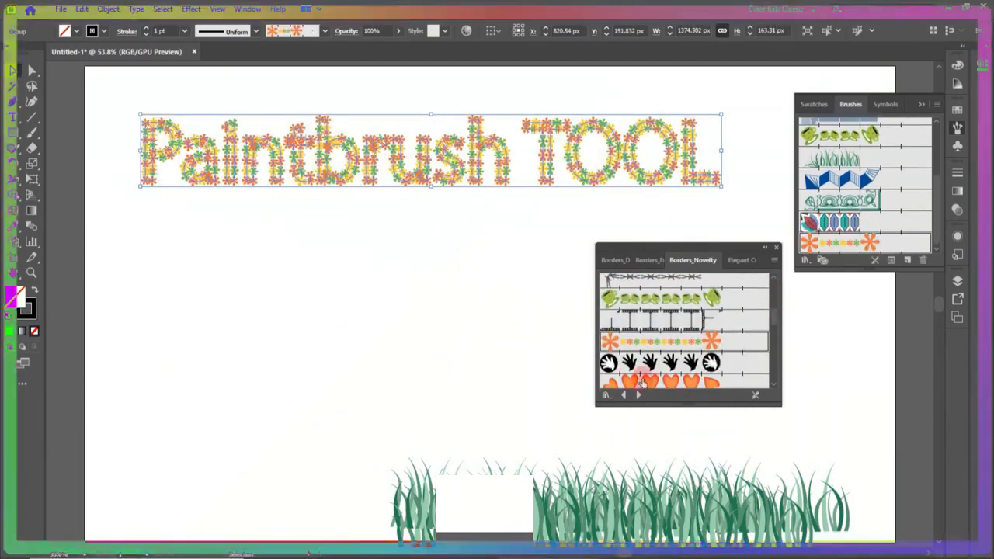
left_click(635, 384)
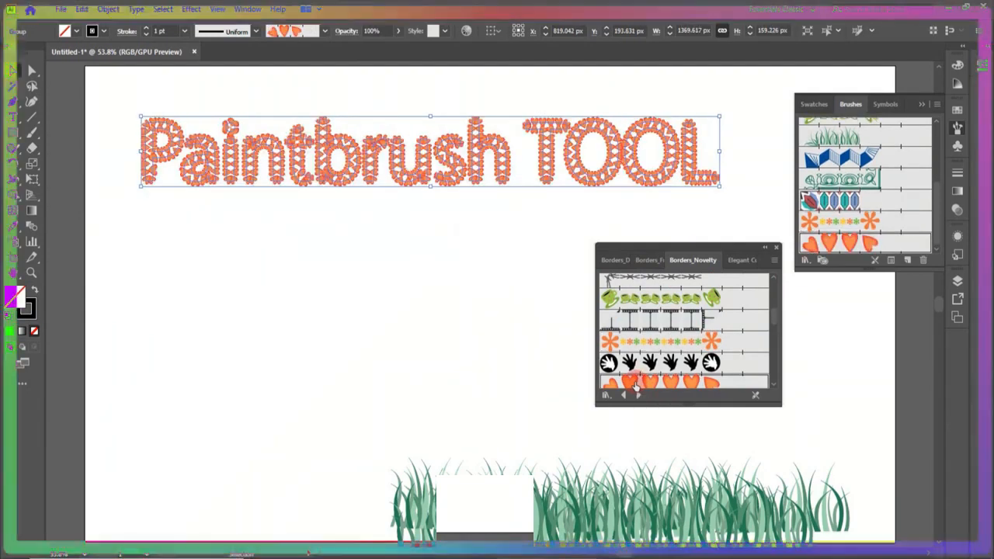
left_click(693, 376)
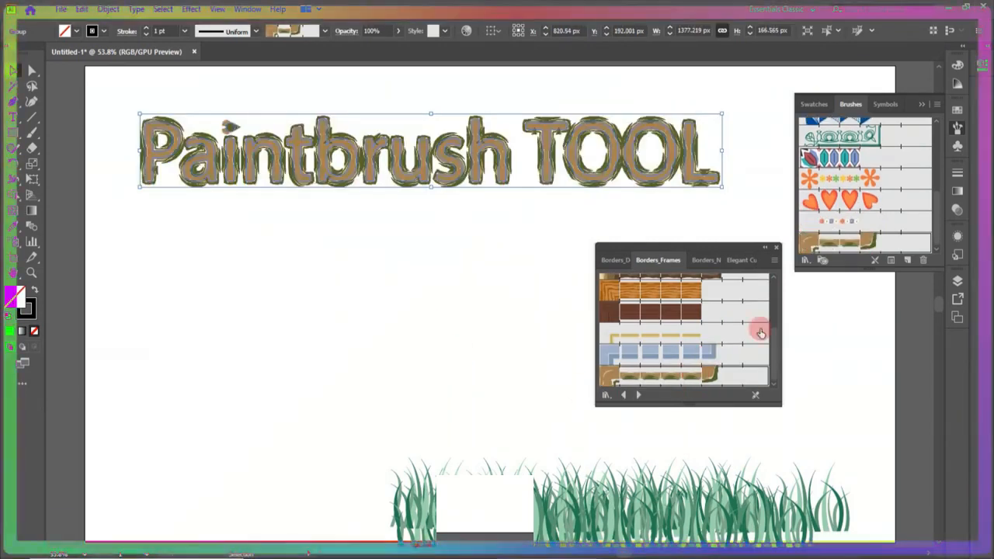
Apply the blue Accordian Fold brush from the Borders_Decorative library to the text outlines.
left_click(773, 349)
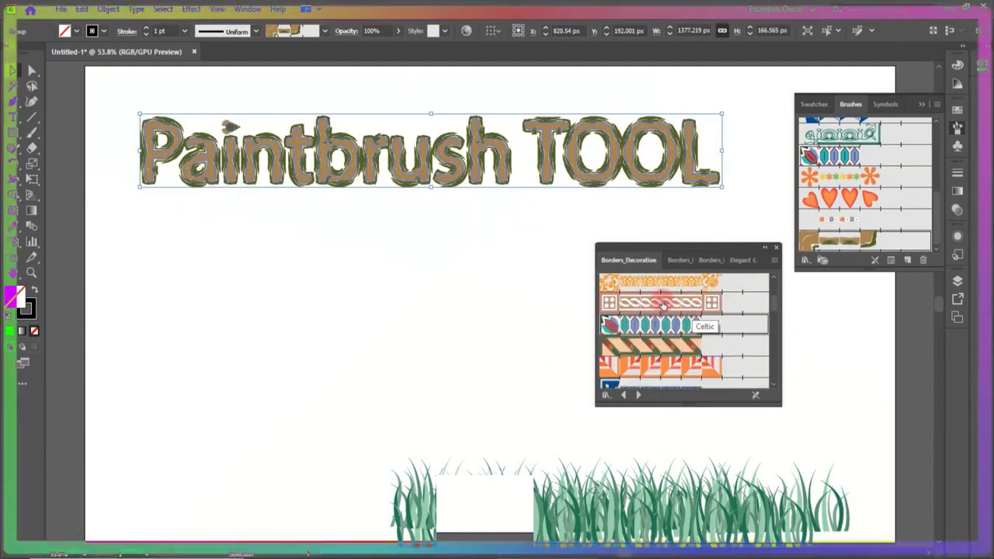
left_click_drag(775, 305, 776, 333)
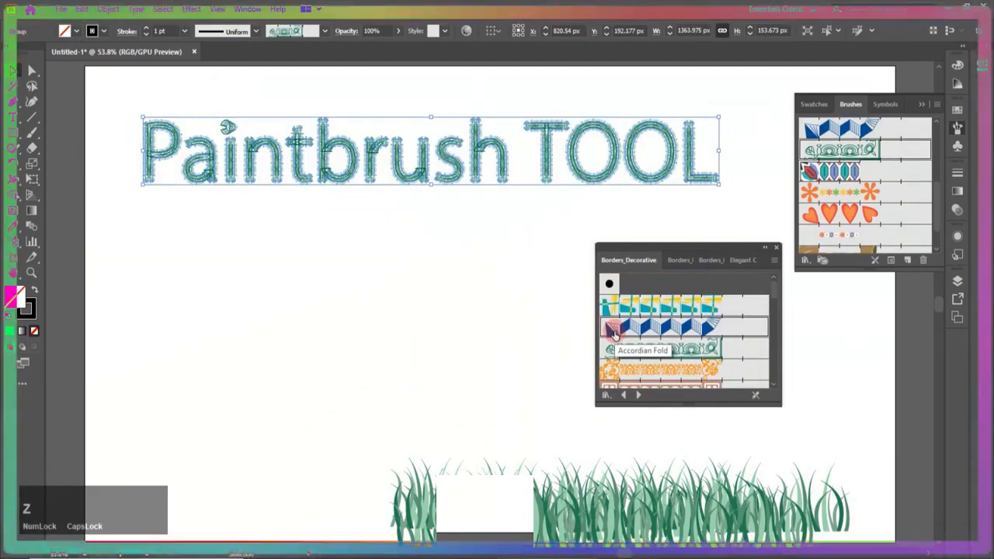
left_click(611, 331)
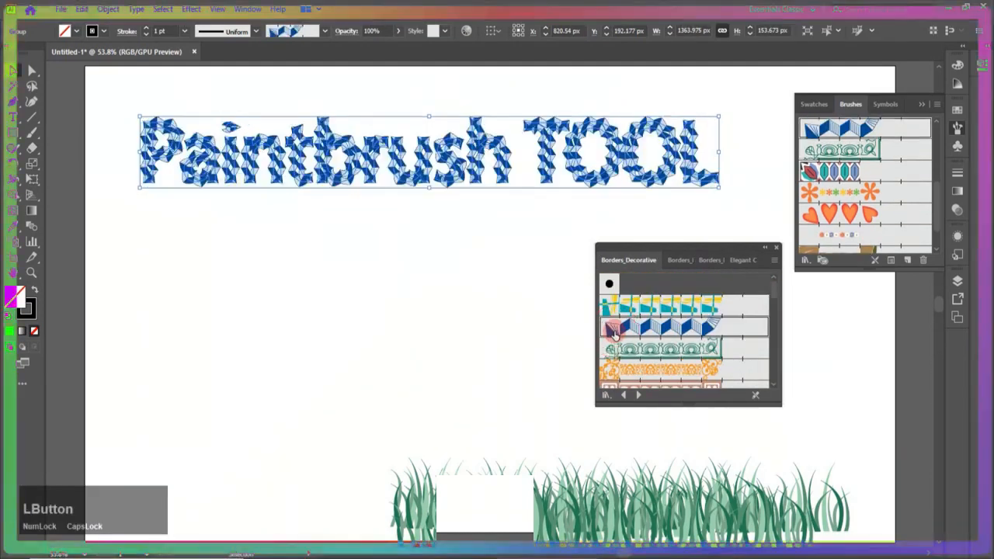